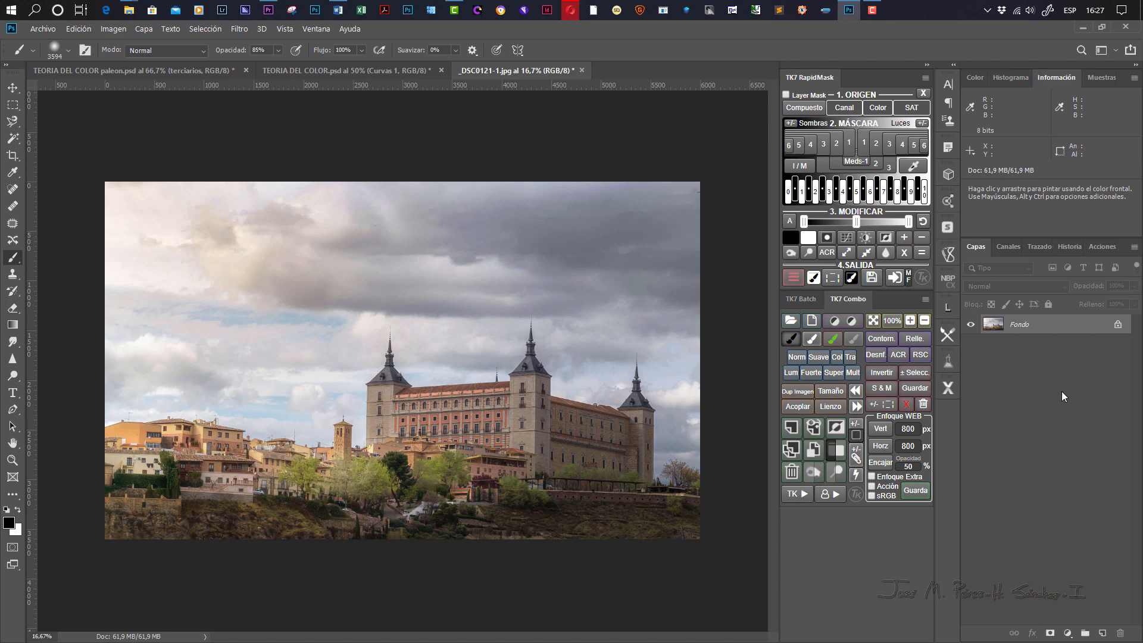
Add a Curves adjustment layer above Fondo and lower the curve's highlight endpoint to an output of about 129.
{"action": "left_click", "coordinate": [1067, 632]}
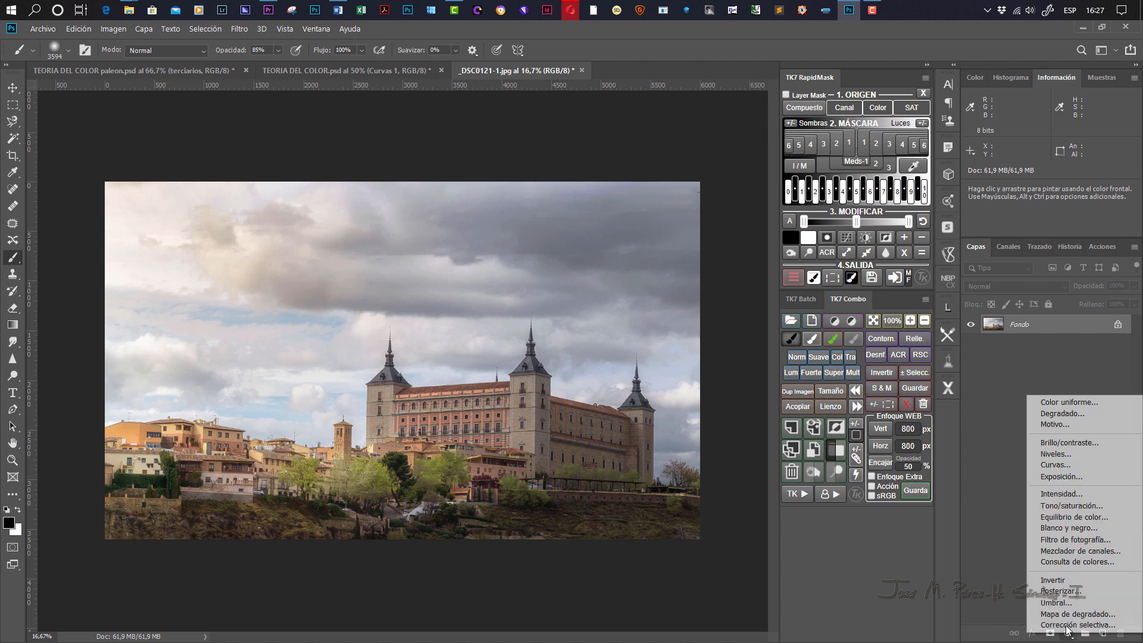
{"action": "left_click", "coordinate": [1070, 466]}
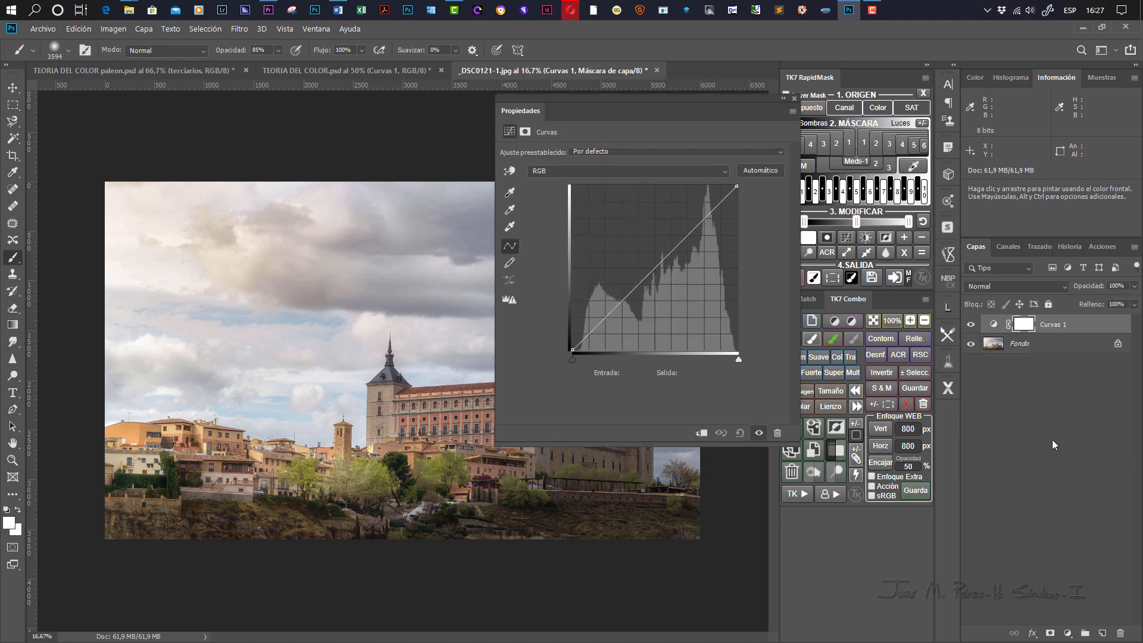
{"action": "left_click", "coordinate": [795, 98]}
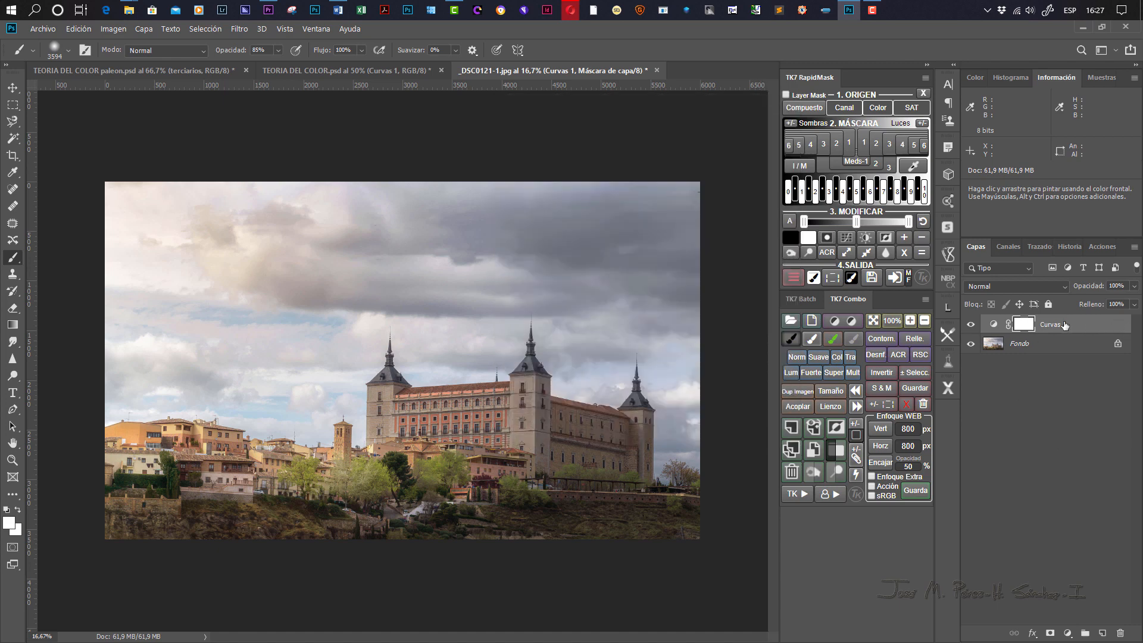
{"action": "double_click", "coordinate": [993, 325]}
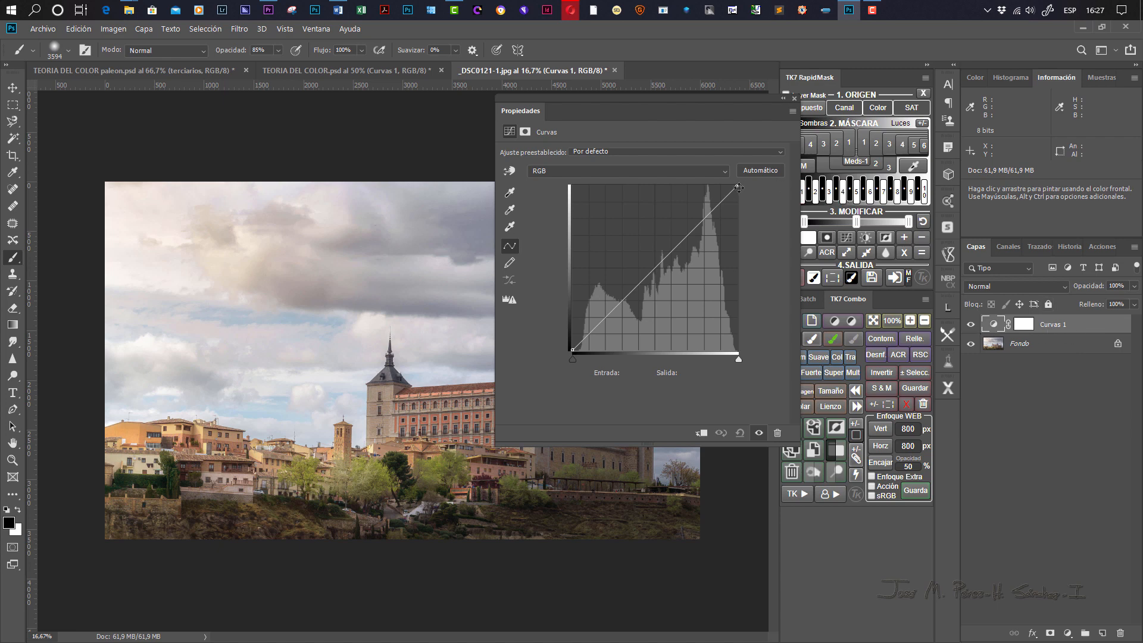
{"action": "left_click_drag", "start_coordinate": [738, 186], "coordinate": [737, 268]}
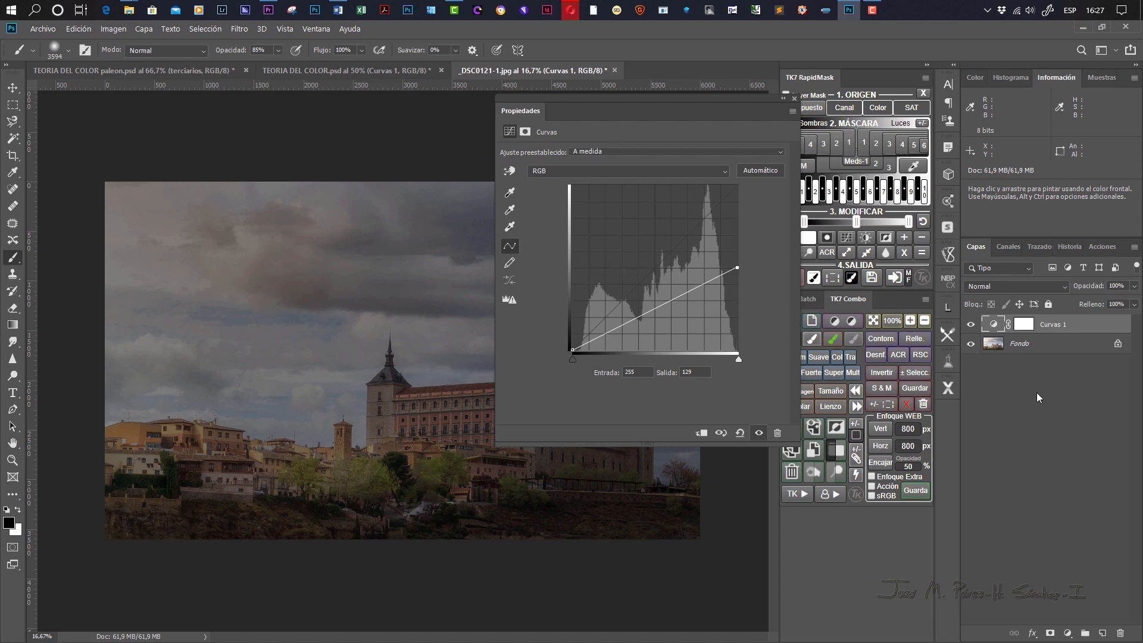
Hide the Curvas 1 layer and duplicate the Fondo layer.
{"action": "left_click", "coordinate": [971, 324]}
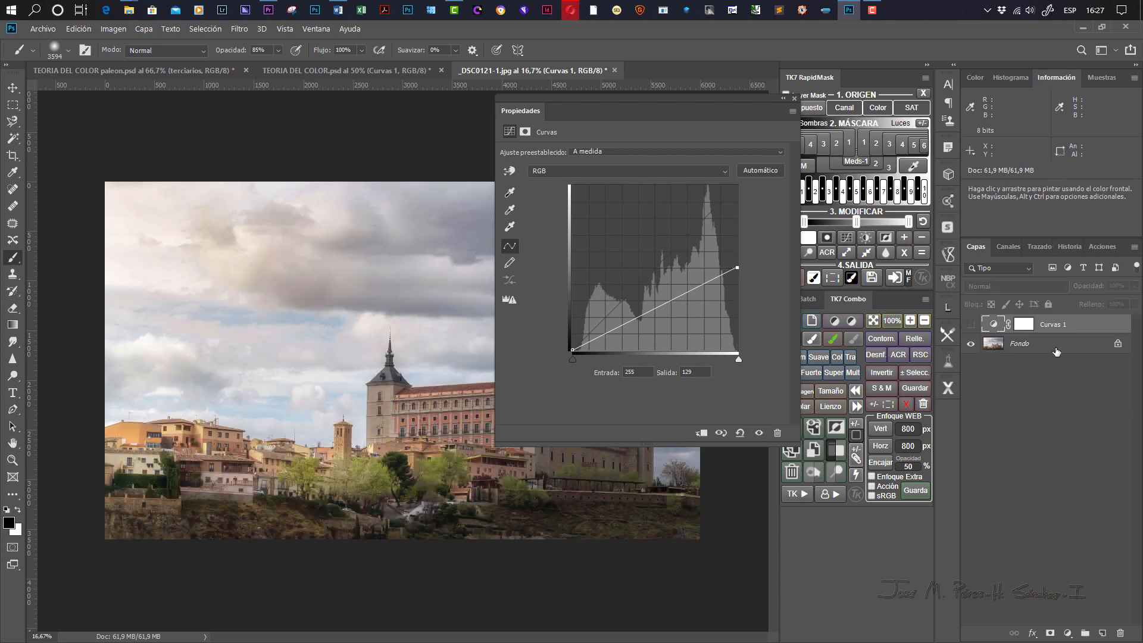
{"action": "left_click", "coordinate": [1056, 352]}
{"action": "key", "text": "ctrl+j"}
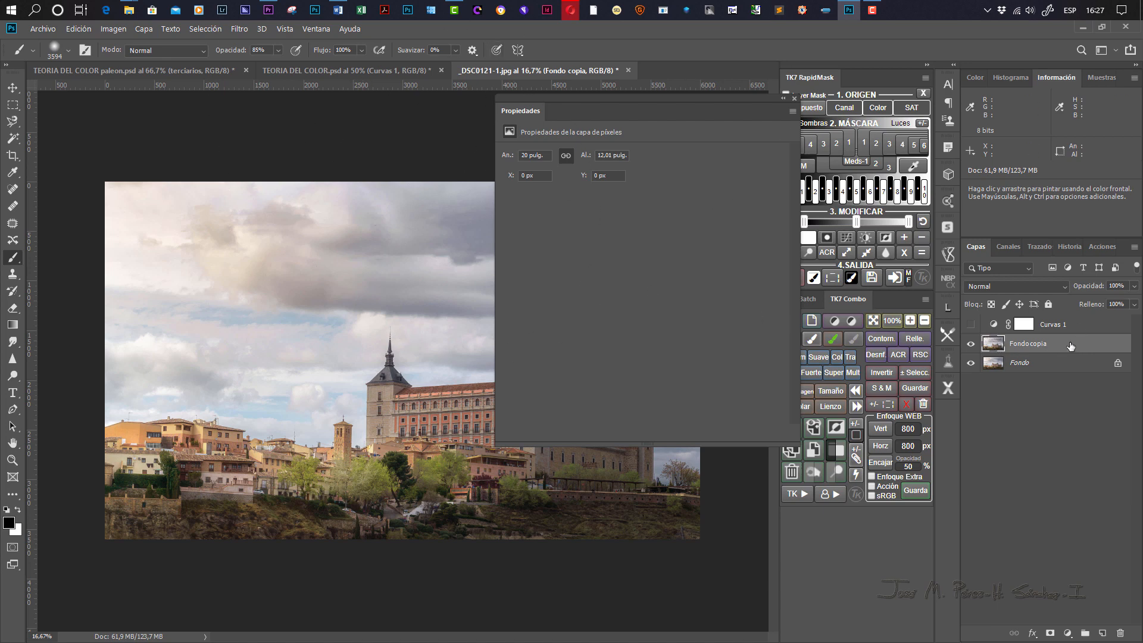
Darken Fondo copia with a direct Curves adjustment, lowering the RGB highlight endpoint to an output of about 127.
{"action": "left_click", "coordinate": [103, 30]}
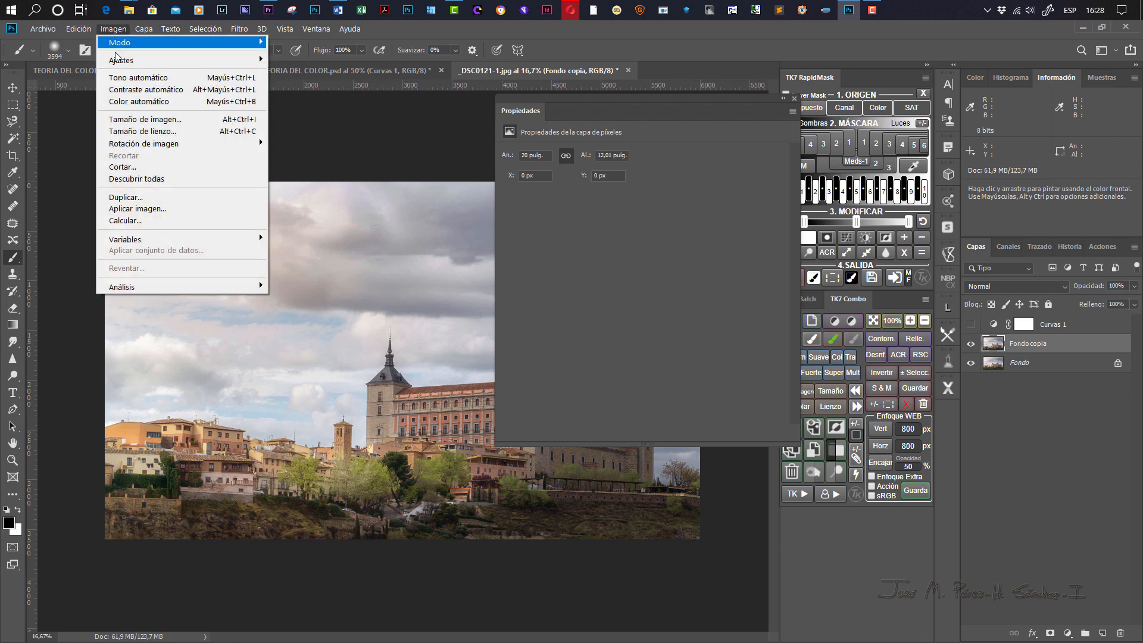
{"action": "mouse_move", "coordinate": [256, 60]}
{"action": "left_click", "coordinate": [298, 84]}
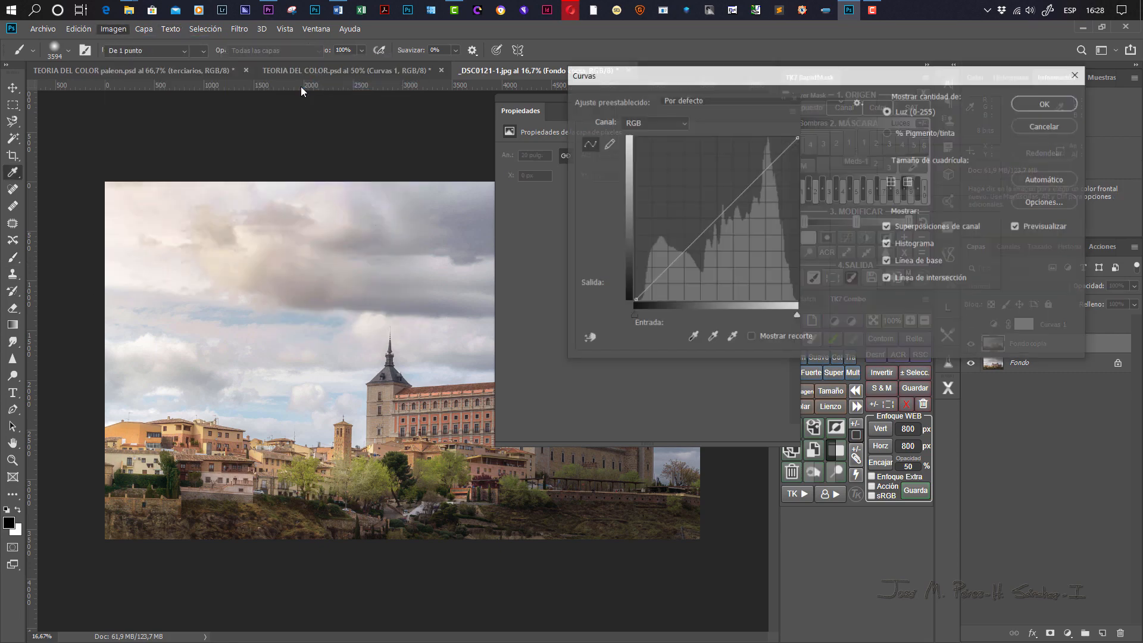
{"action": "left_click_drag", "start_coordinate": [795, 141], "coordinate": [798, 220]}
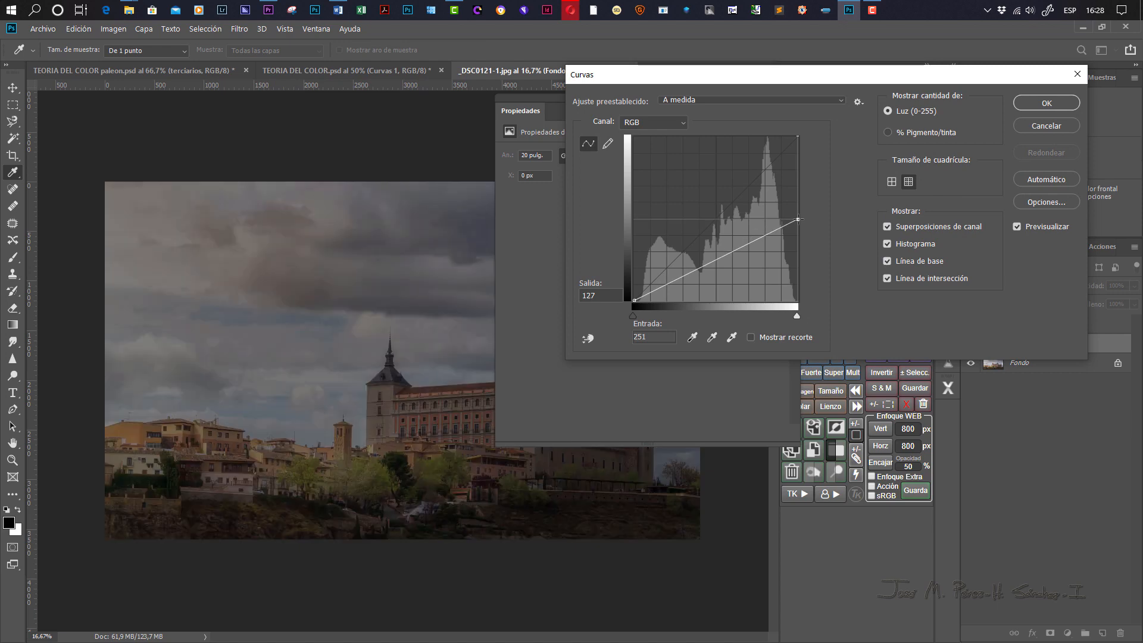
{"action": "left_click", "coordinate": [1047, 104]}
{"action": "left_click", "coordinate": [833, 279]}
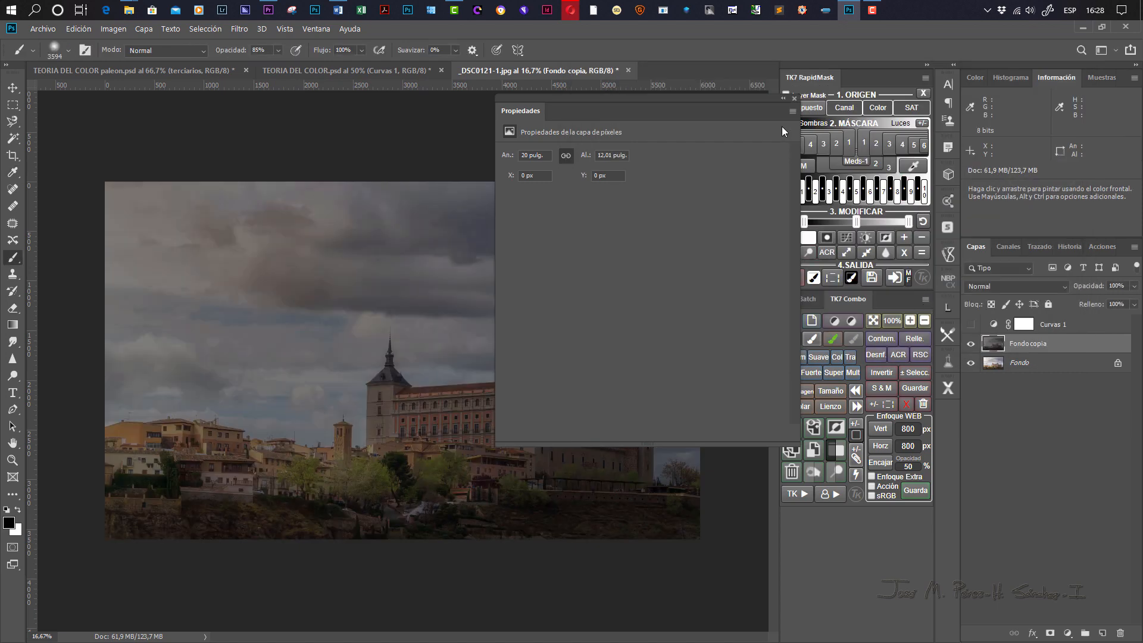
{"action": "left_click", "coordinate": [794, 99]}
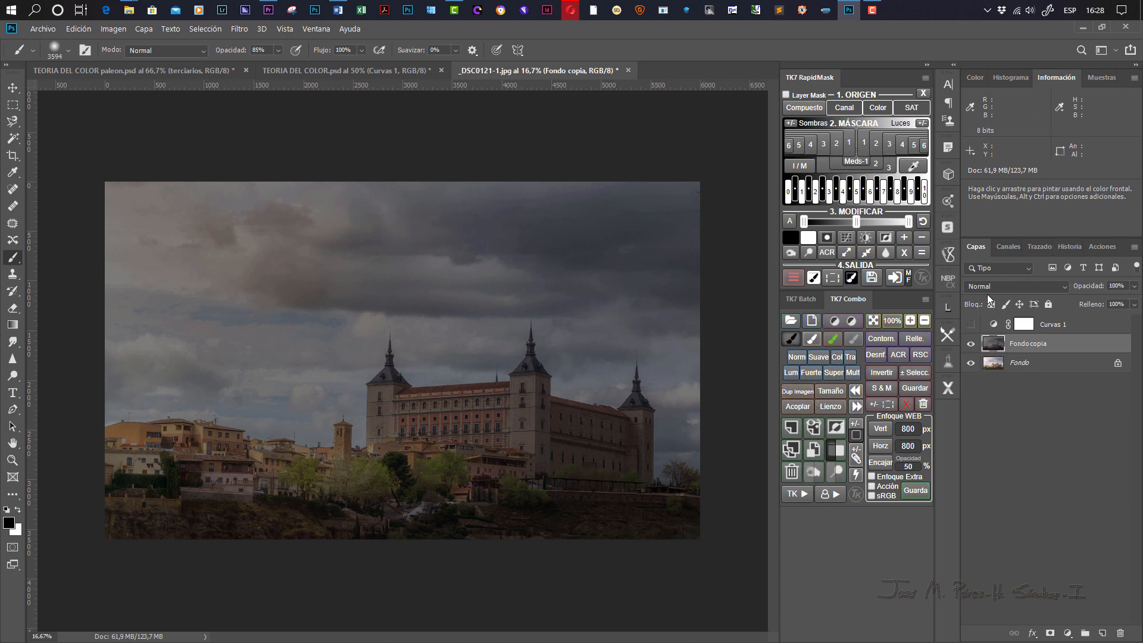
Compare the darkening from Curvas 1 and Fondo copia by switching the visibility of the two layers.
{"action": "left_click", "coordinate": [971, 325]}
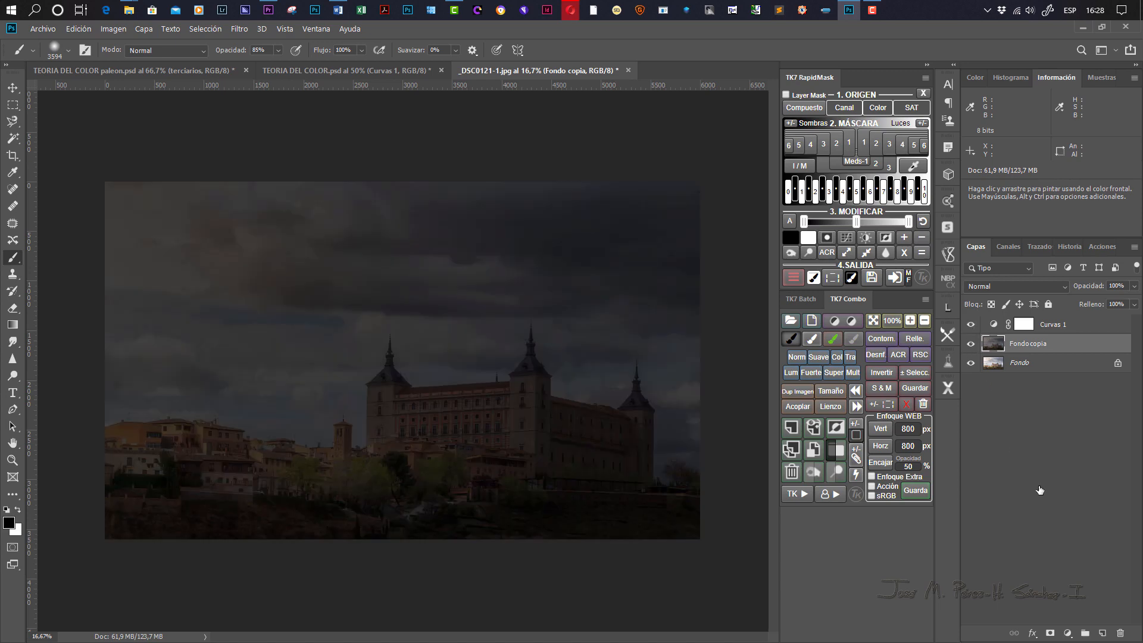
{"action": "key", "text": "ctrl+comma"}
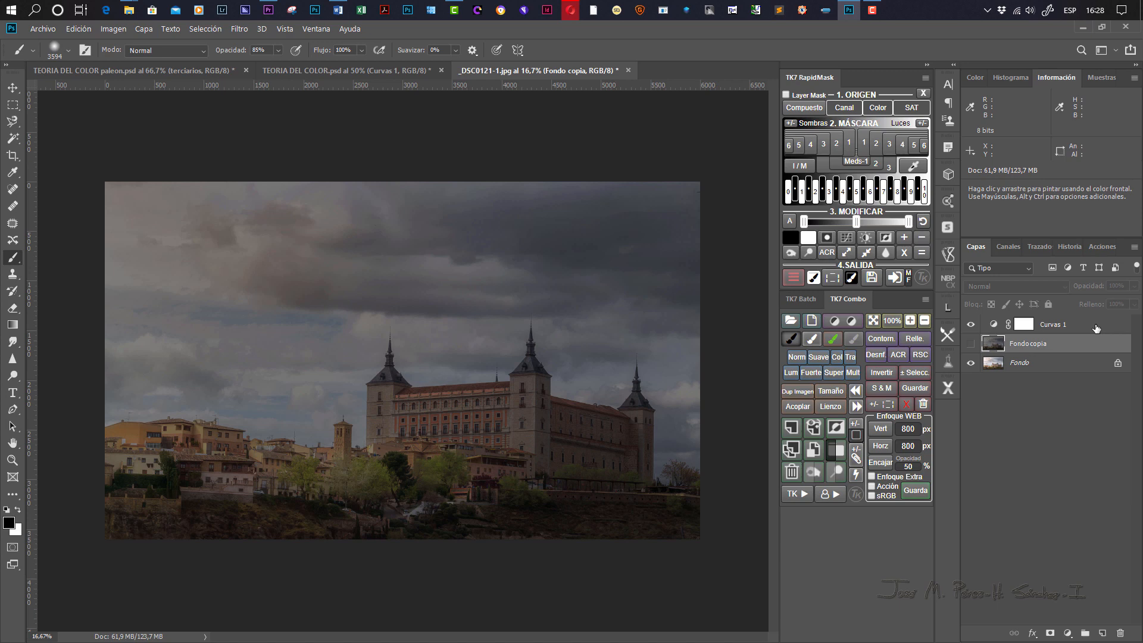
{"action": "left_click", "coordinate": [969, 343]}
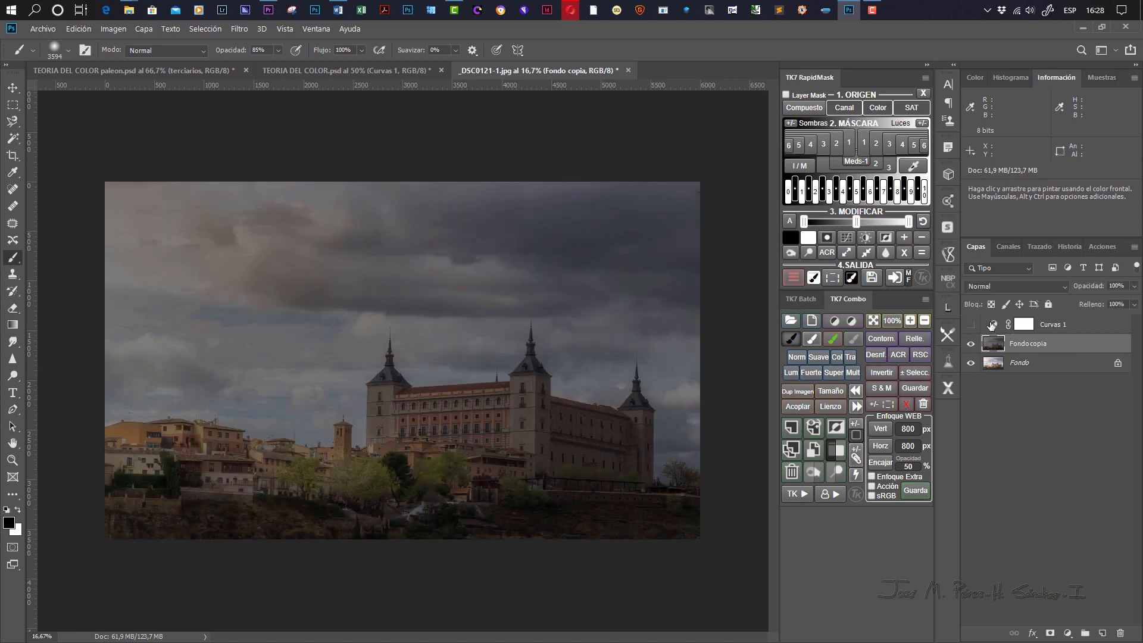
{"action": "left_click", "coordinate": [972, 324]}
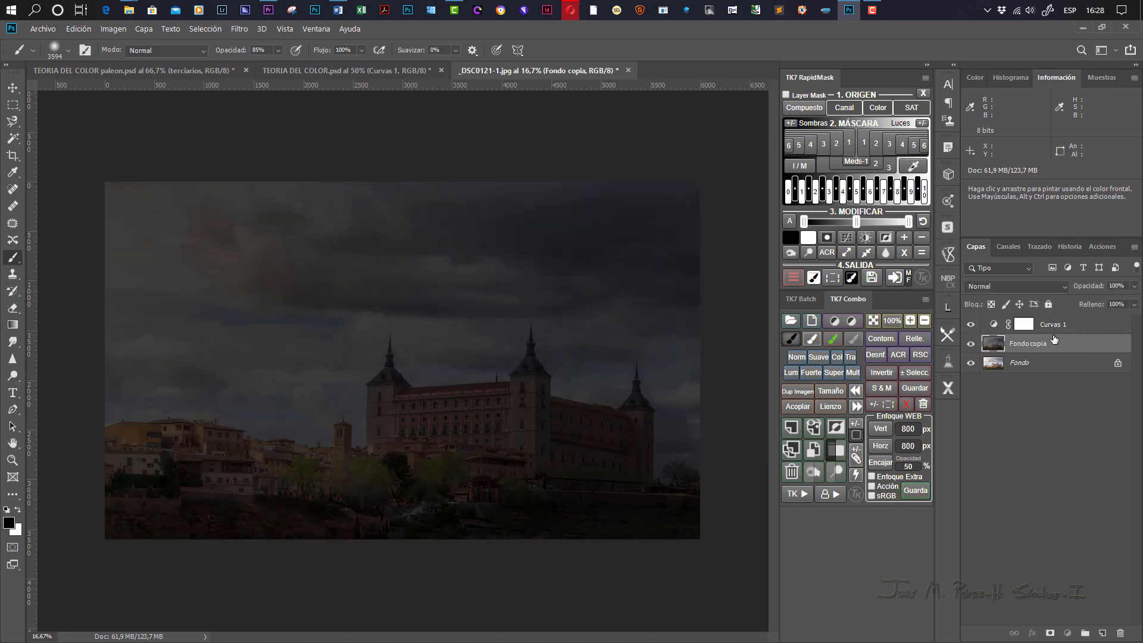
{"action": "left_click", "coordinate": [972, 344]}
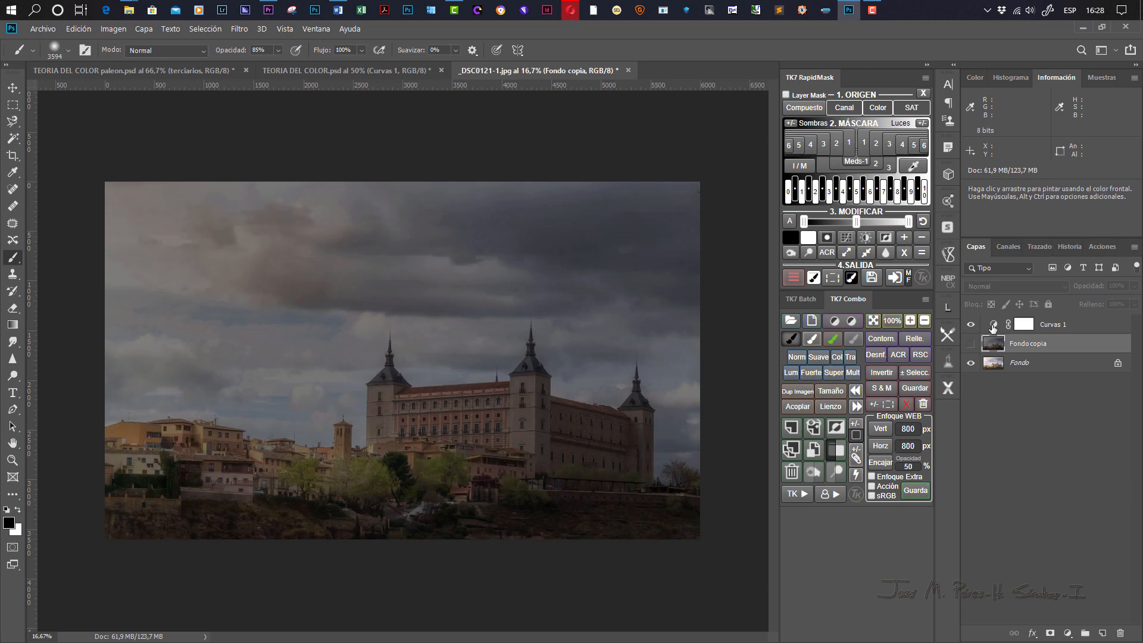
Reset the Curvas 1 adjustment to its default straight curve and close its properties.
{"action": "key", "text": "alt+bracketright"}
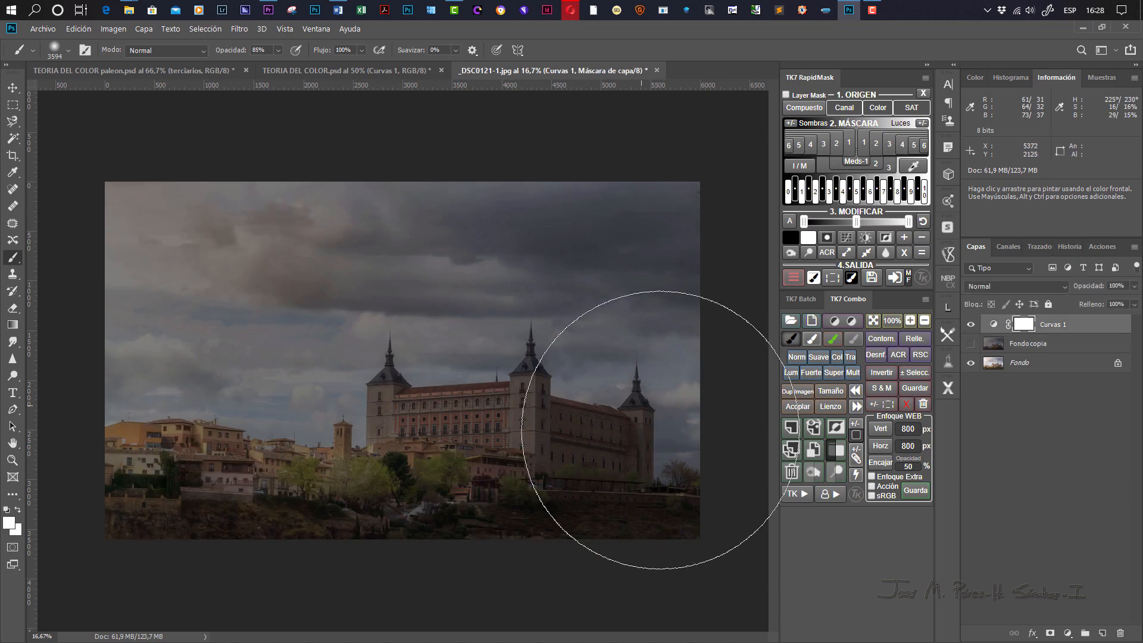
{"action": "double_click", "coordinate": [993, 325]}
{"action": "left_click", "coordinate": [741, 433]}
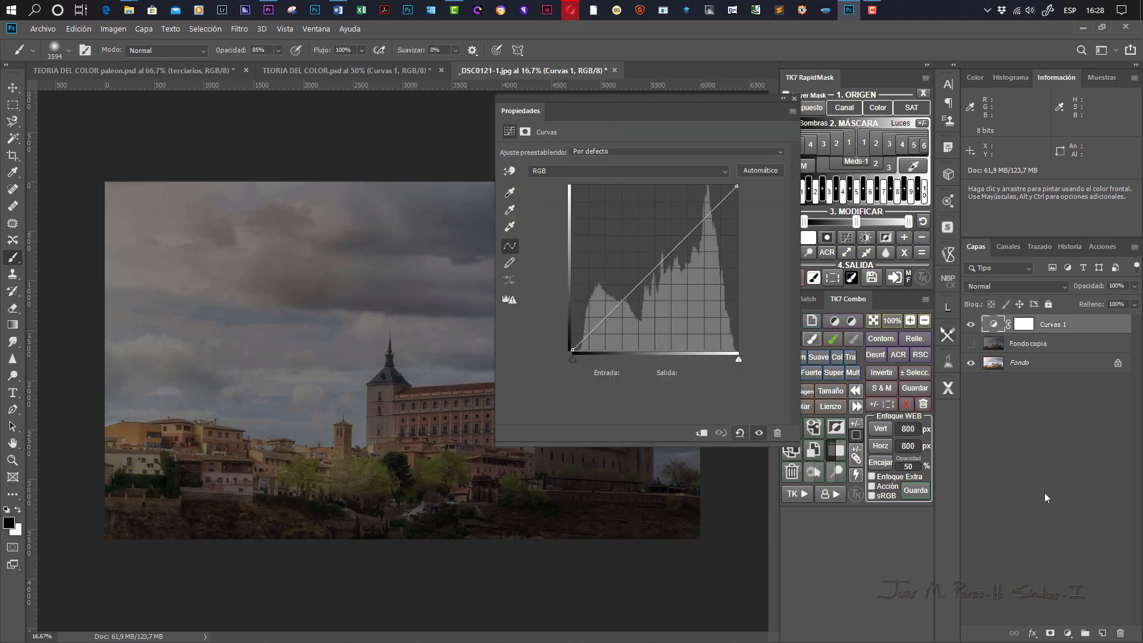
{"action": "left_click", "coordinate": [795, 99]}
Delete the Fondo copia layer and set the blend mode of Curvas 1 to Luz suave.
{"action": "left_click_drag", "start_coordinate": [1072, 345], "coordinate": [1120, 633]}
{"action": "left_click", "coordinate": [1036, 327]}
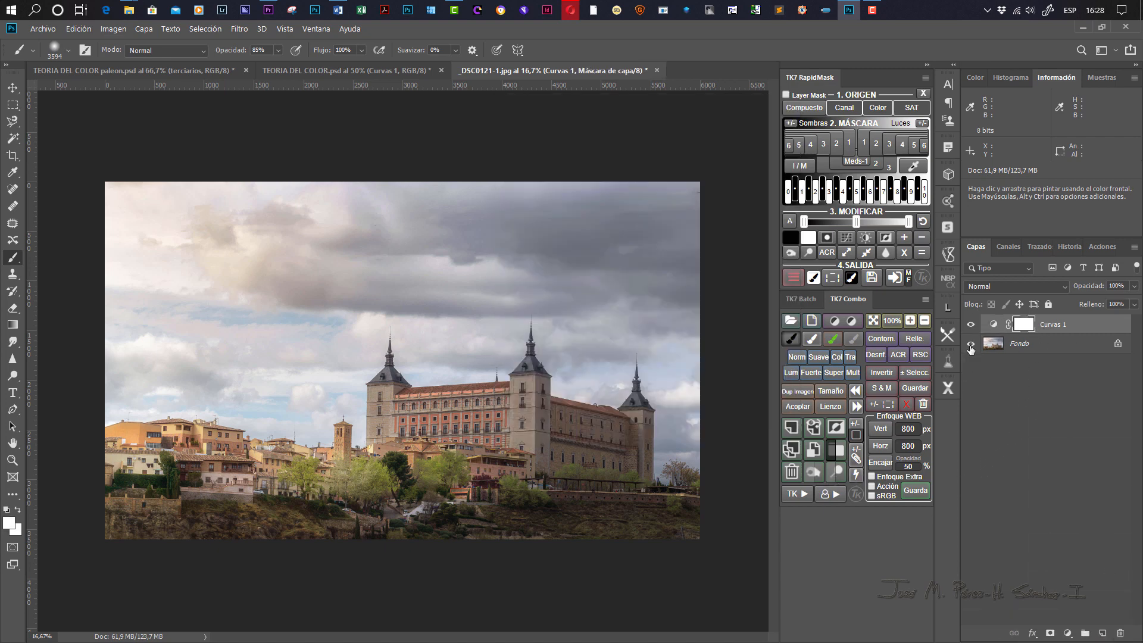
{"action": "left_click", "coordinate": [984, 287]}
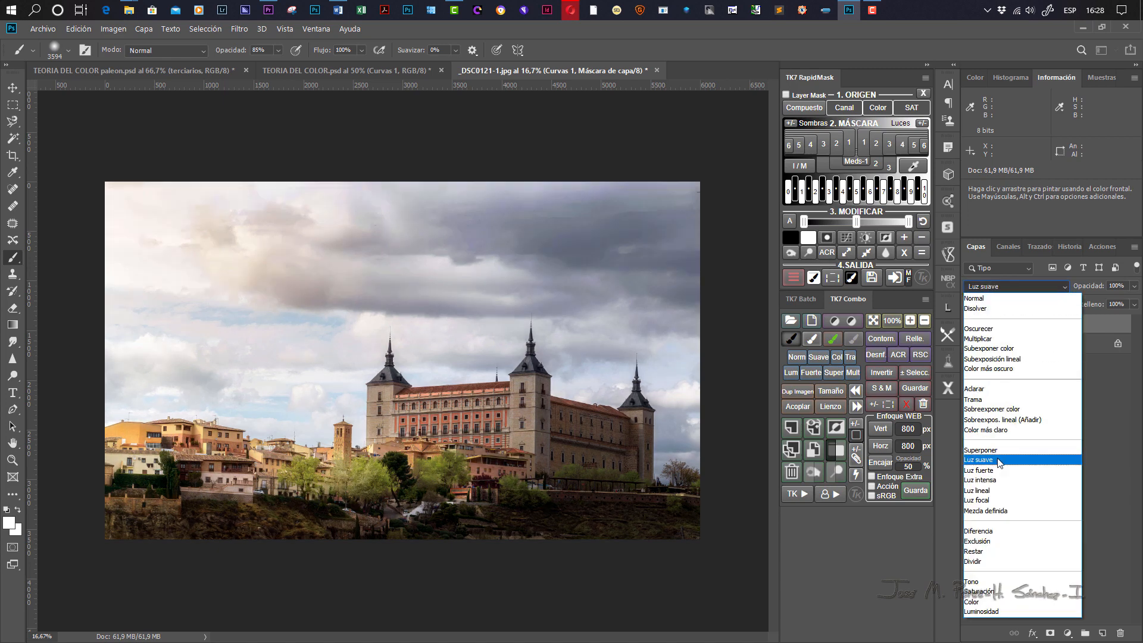
{"action": "left_click", "coordinate": [998, 459]}
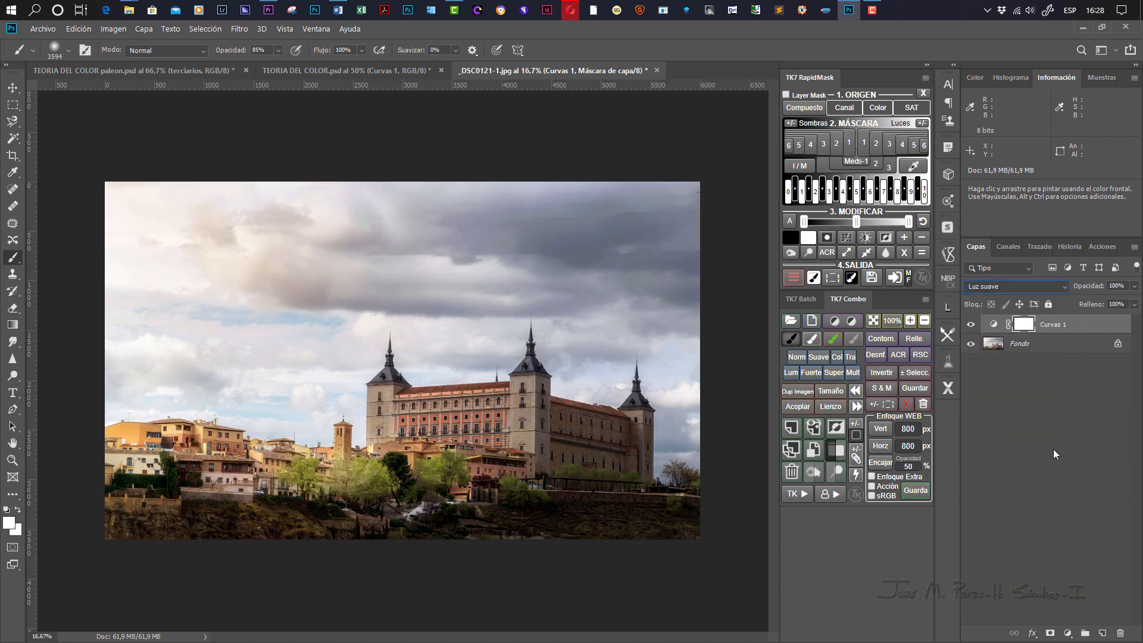
Undo the blend mode change and the layer deletion, leaving Curvas 1 hidden and Fondo copia shown.
{"action": "key", "text": "ctrl+z"}
{"action": "key", "text": "ctrl+z"}
{"action": "left_click", "coordinate": [971, 324]}
{"action": "left_click", "coordinate": [971, 344]}
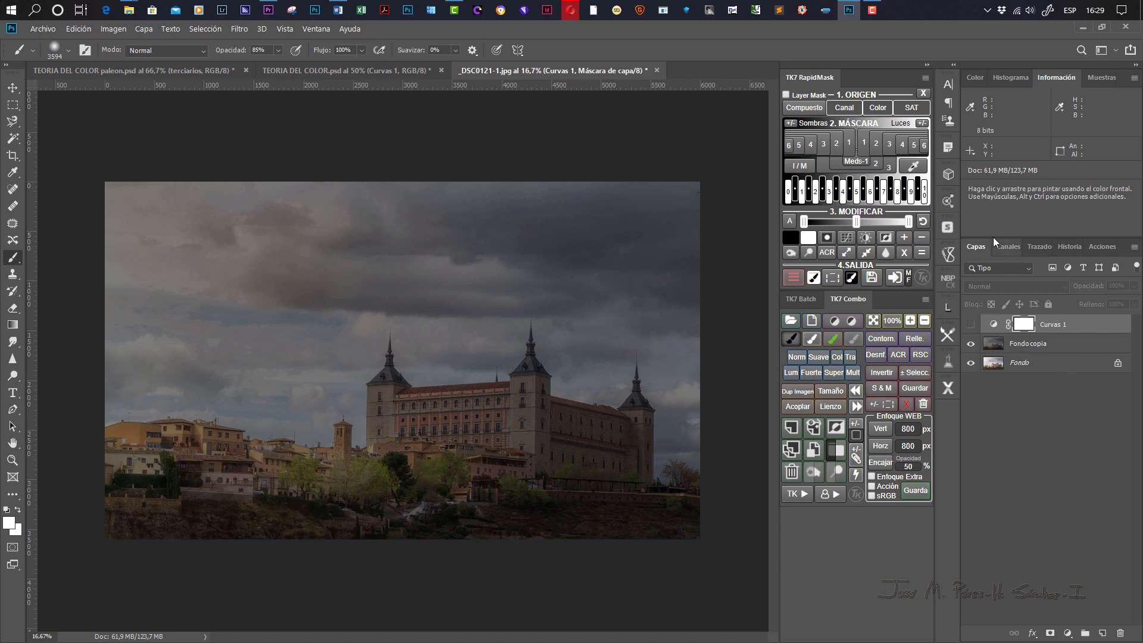
Set the blend mode of the Fondo copia layer to Luz suave.
{"action": "left_click", "coordinate": [1068, 349]}
{"action": "left_click", "coordinate": [993, 286]}
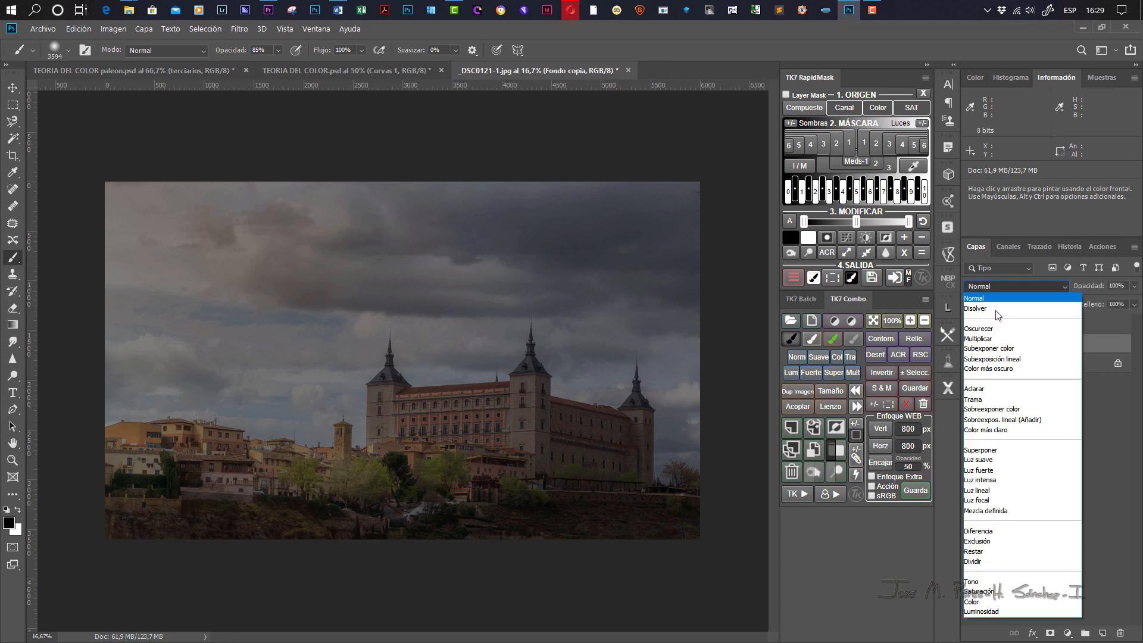
{"action": "left_click", "coordinate": [993, 460]}
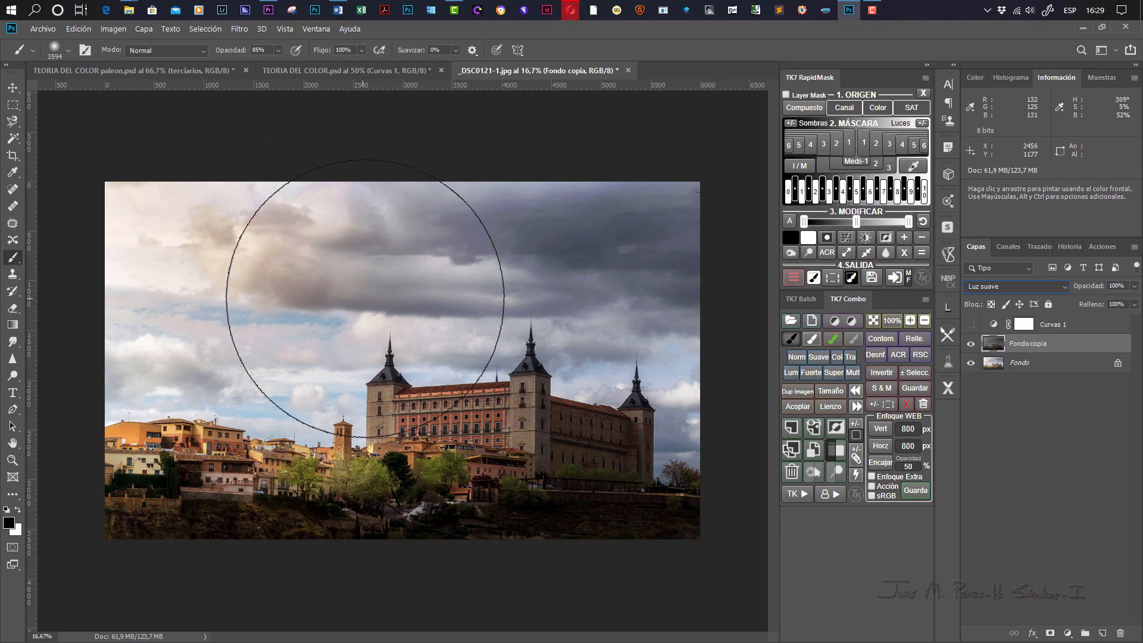
Show Curvas 1 in place of Fondo copia and set its blend mode to Luz suave.
{"action": "left_click", "coordinate": [971, 324]}
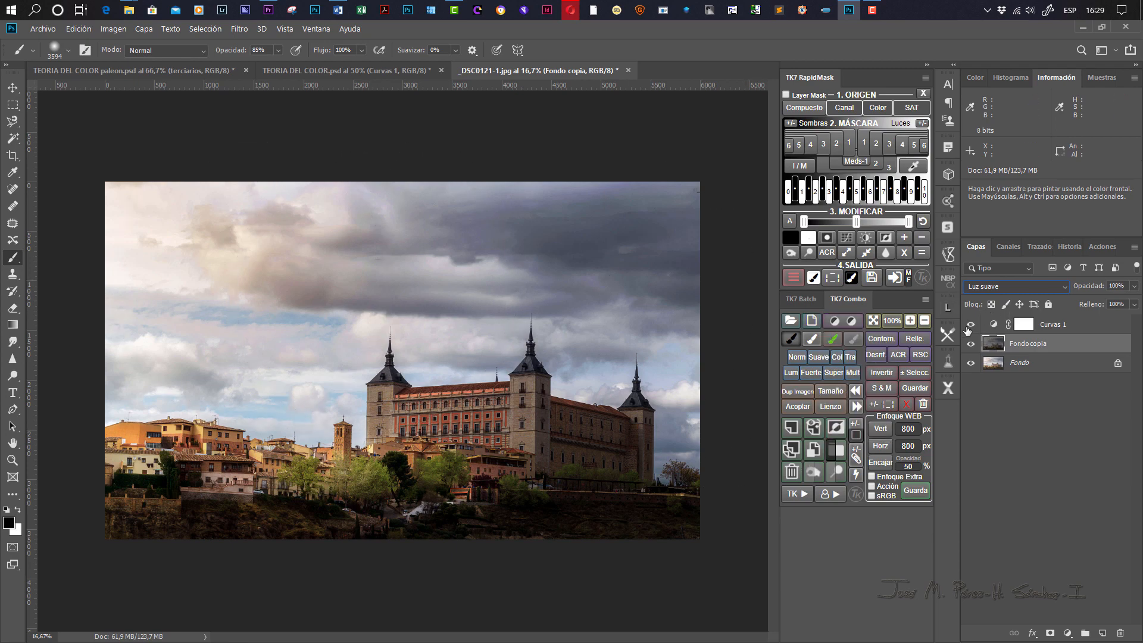
{"action": "left_click", "coordinate": [971, 343]}
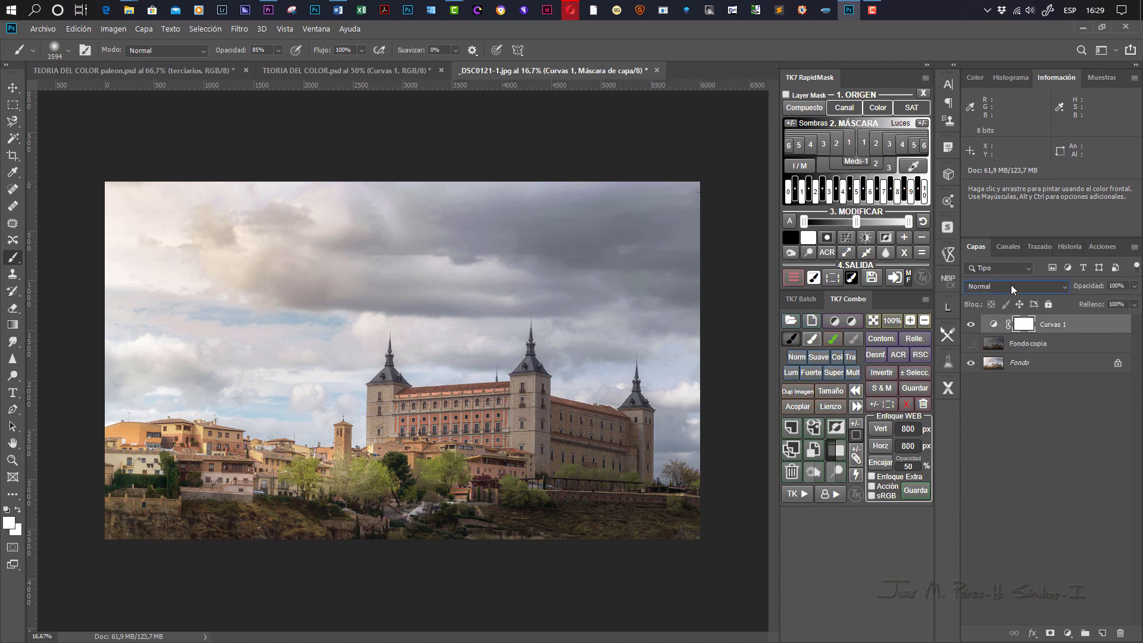
{"action": "left_click", "coordinate": [1011, 284]}
{"action": "left_click", "coordinate": [999, 460]}
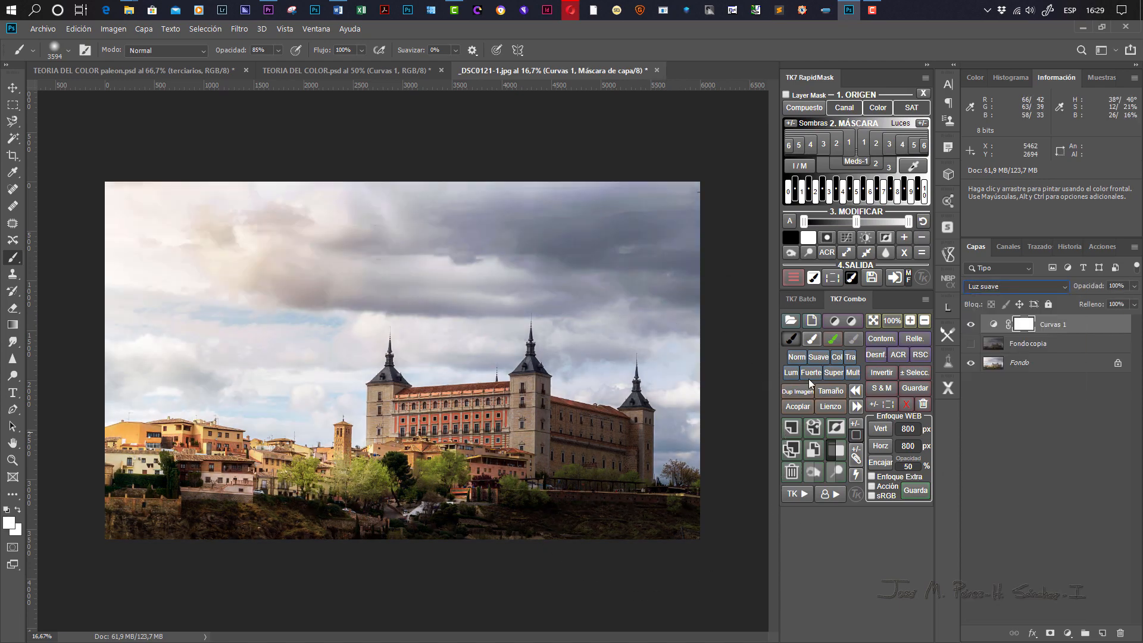
Compare the Curvas 1 and Fondo copia effects by switching layer visibility, and delete Fondo copia.
{"action": "left_click", "coordinate": [972, 324]}
{"action": "left_click", "coordinate": [971, 324]}
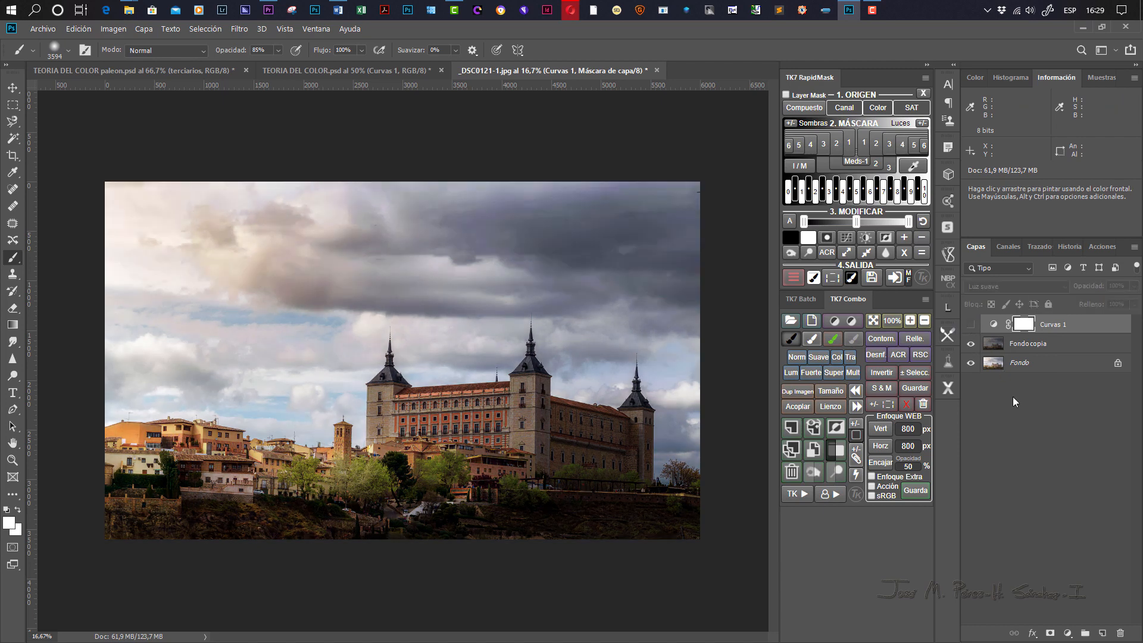
{"action": "left_click", "coordinate": [971, 344]}
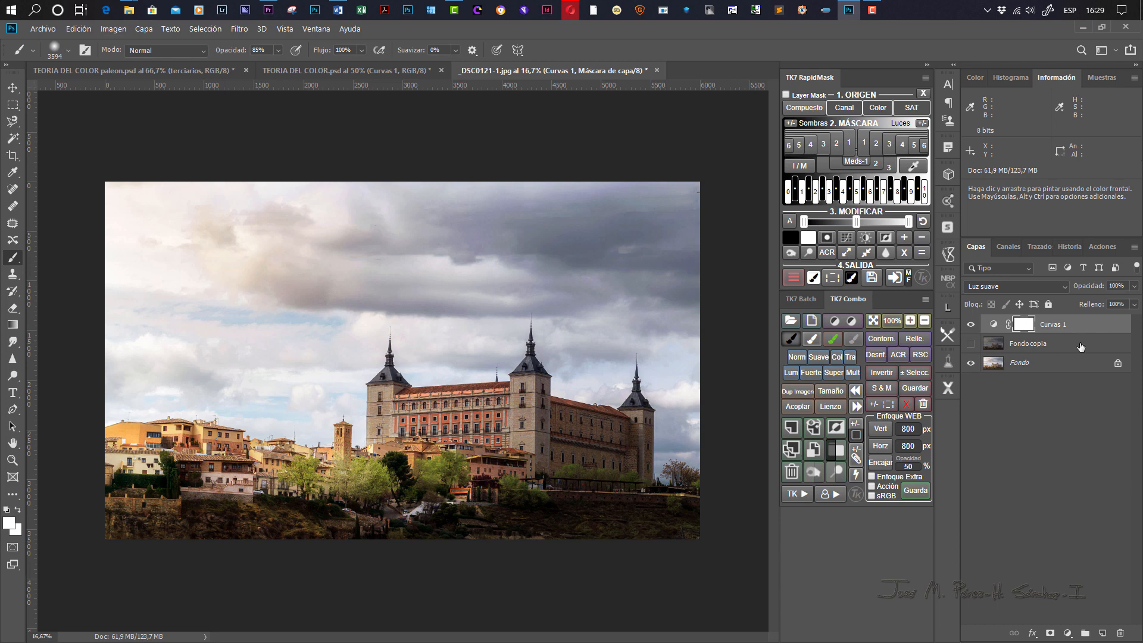
{"action": "left_click_drag", "start_coordinate": [1081, 346], "coordinate": [1120, 633]}
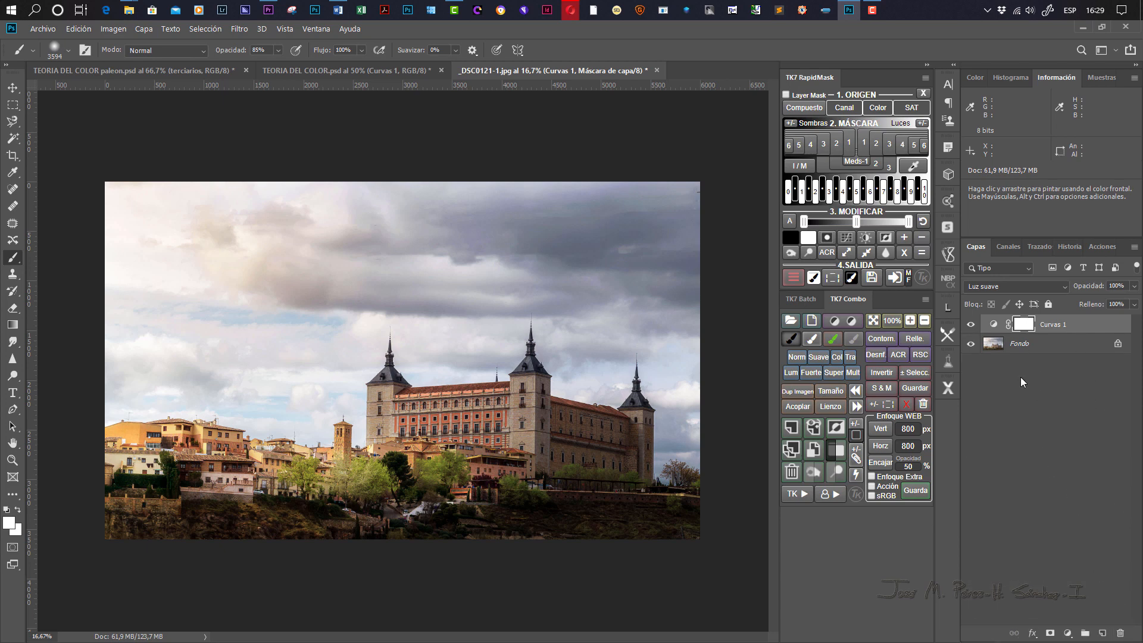
Flatten the Curvas 1 curve by setting both endpoints to an output of about 126, and compare the image with and without the layer.
{"action": "double_click", "coordinate": [993, 325]}
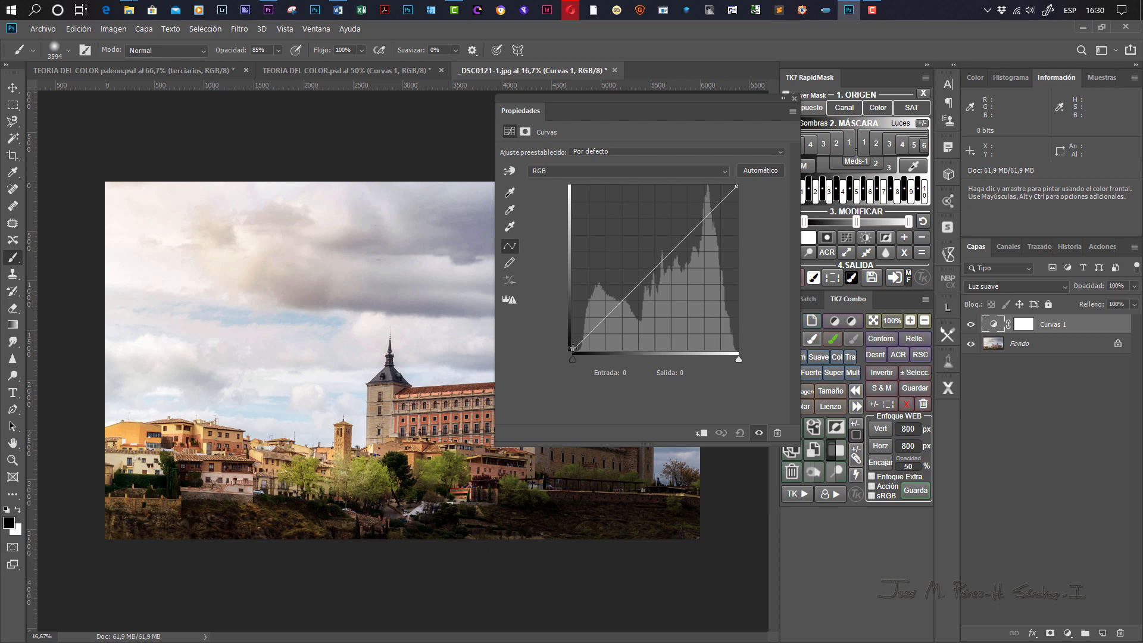
{"action": "left_click_drag", "start_coordinate": [573, 350], "coordinate": [561, 261]}
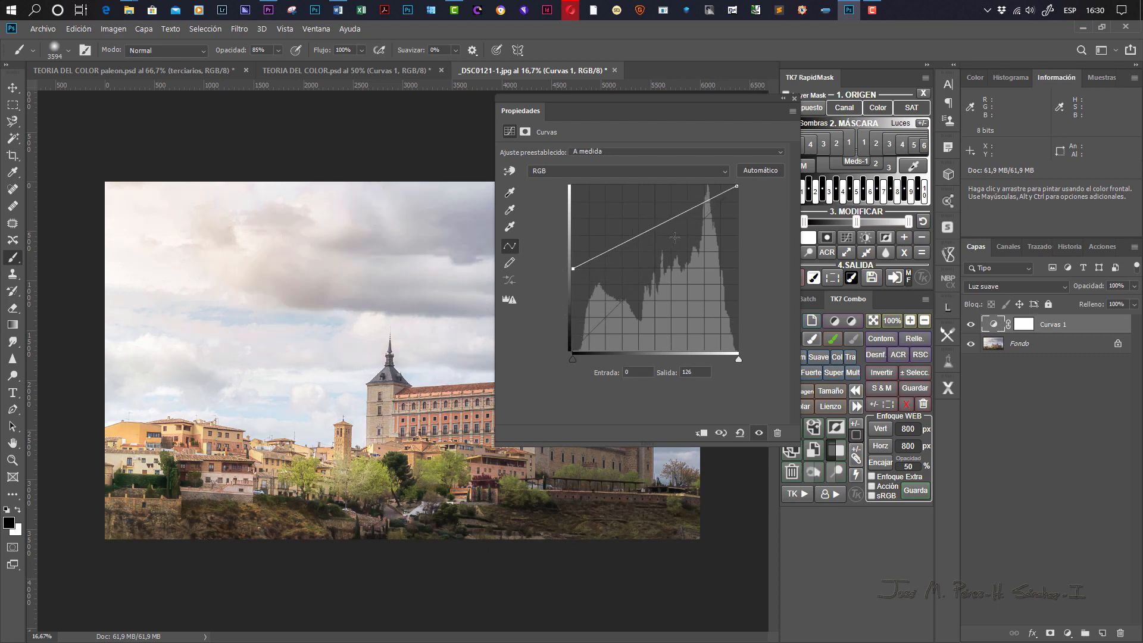
{"action": "left_click_drag", "start_coordinate": [736, 186], "coordinate": [751, 268]}
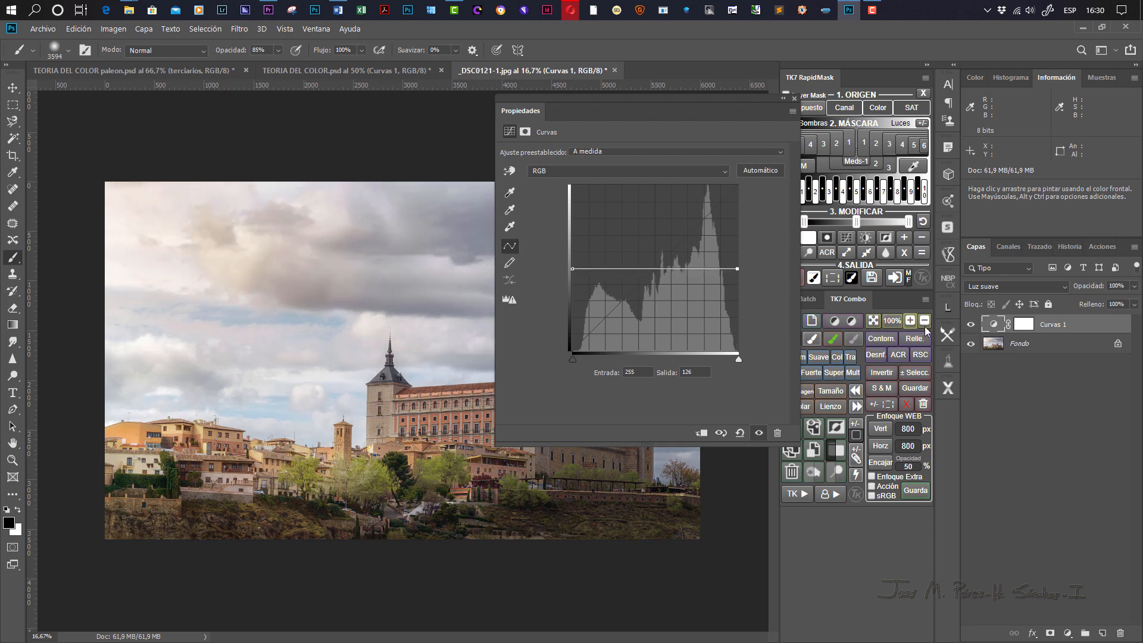
{"action": "left_click", "coordinate": [971, 325]}
{"action": "left_click", "coordinate": [971, 325]}
{"action": "left_click", "coordinate": [970, 325]}
{"action": "left_click", "coordinate": [971, 325]}
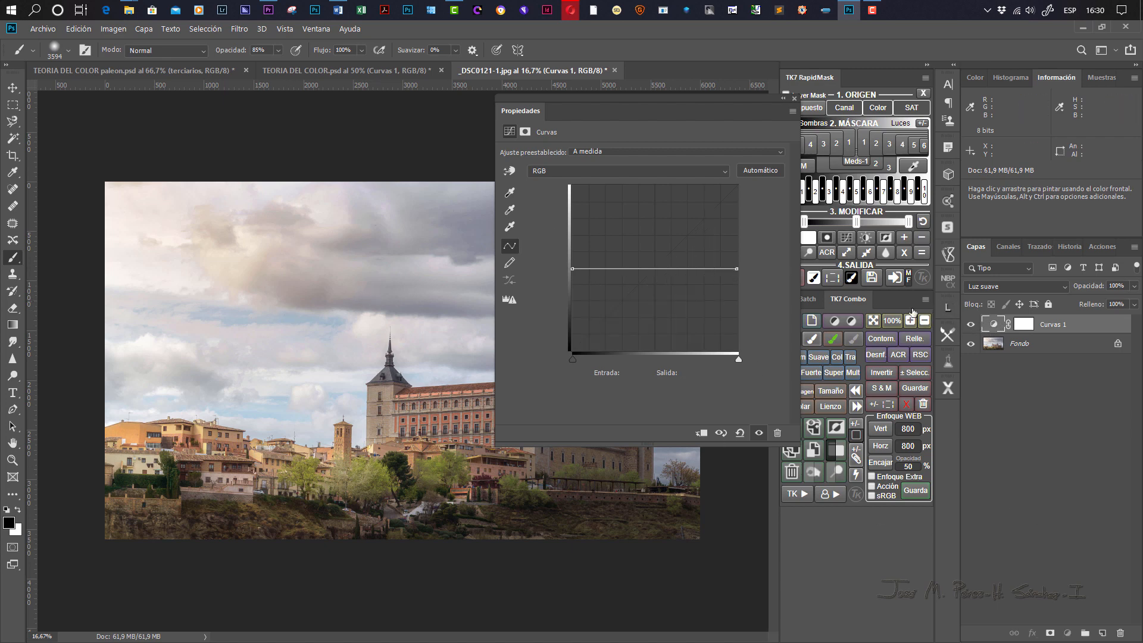
Sample the bright clouds on the image and lower the Curvas 1 curve there to input 236, output 114.
{"action": "left_click", "coordinate": [510, 171]}
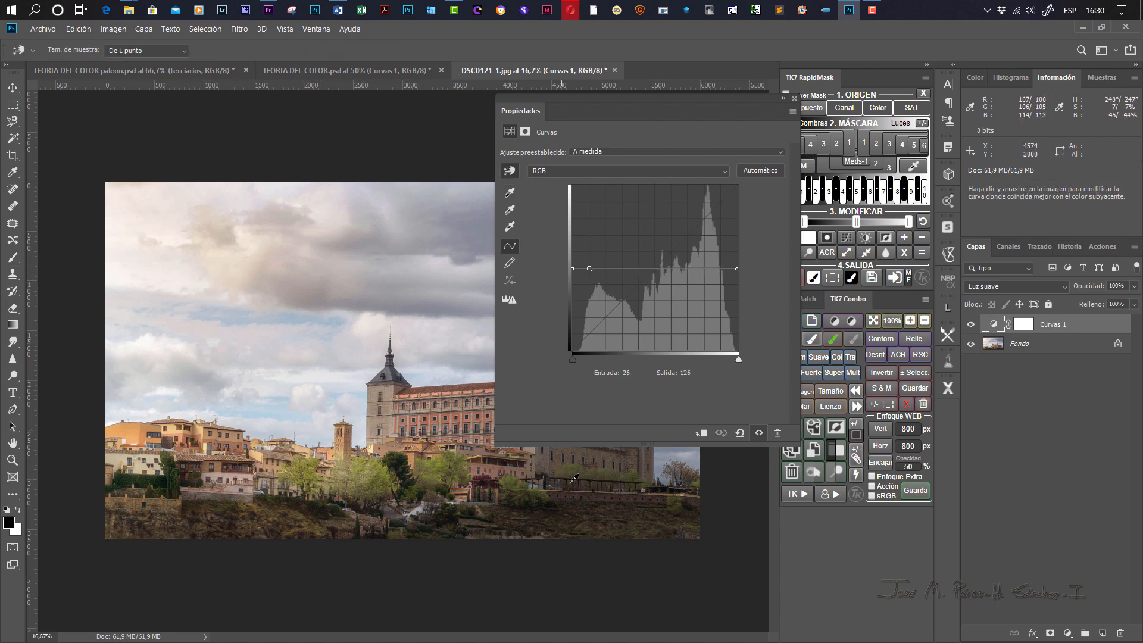
{"action": "left_click", "coordinate": [156, 265]}
{"action": "mouse_move", "coordinate": [157, 265]}
{"action": "left_mouse_down"}
{"action": "mouse_move", "coordinate": [153, 250]}
{"action": "mouse_move", "coordinate": [158, 283]}
{"action": "mouse_move", "coordinate": [158, 272]}
{"action": "left_mouse_up"}
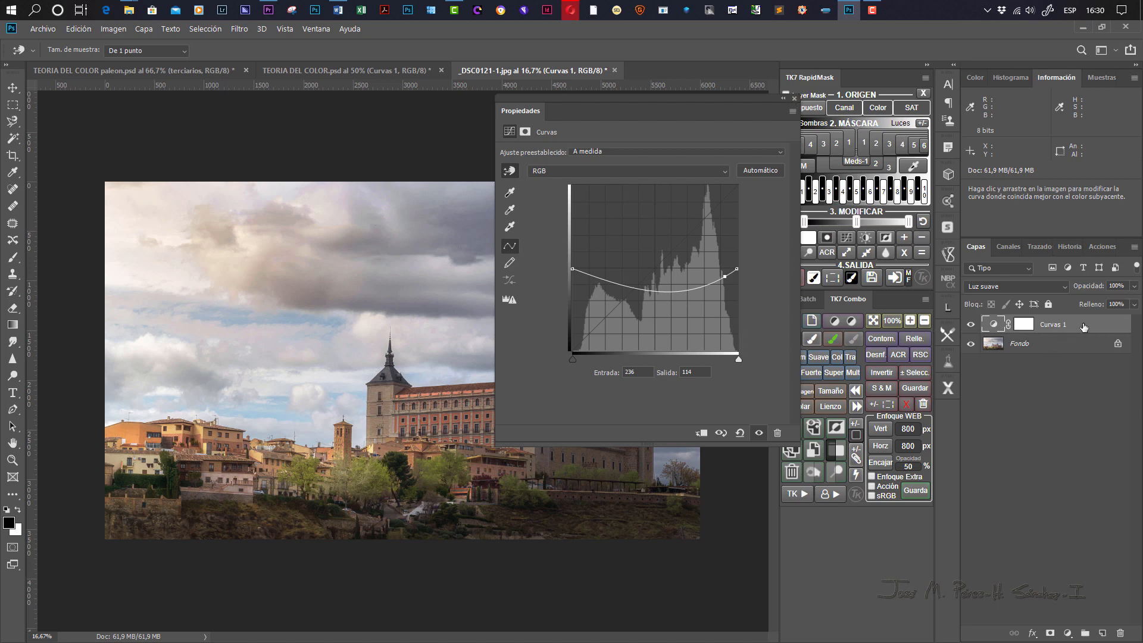
Reset the Curvas 1 curve to its default diagonal and set the layer's blend mode to Normal.
{"action": "left_click", "coordinate": [740, 434]}
{"action": "left_click", "coordinate": [740, 433]}
{"action": "left_click", "coordinate": [1028, 291]}
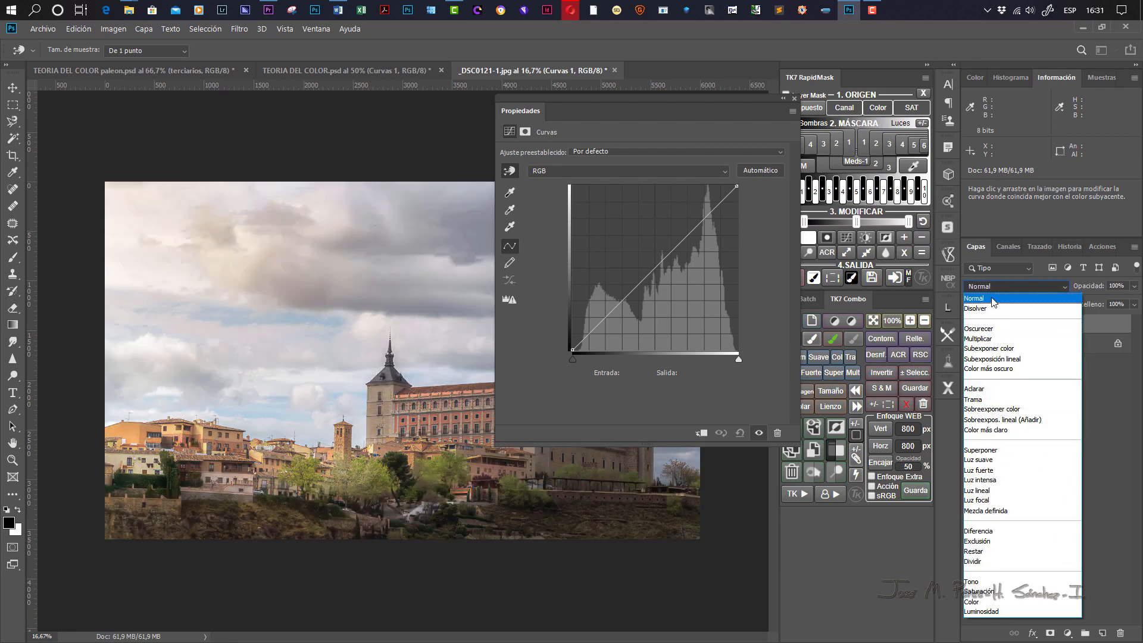
{"action": "left_click", "coordinate": [976, 298]}
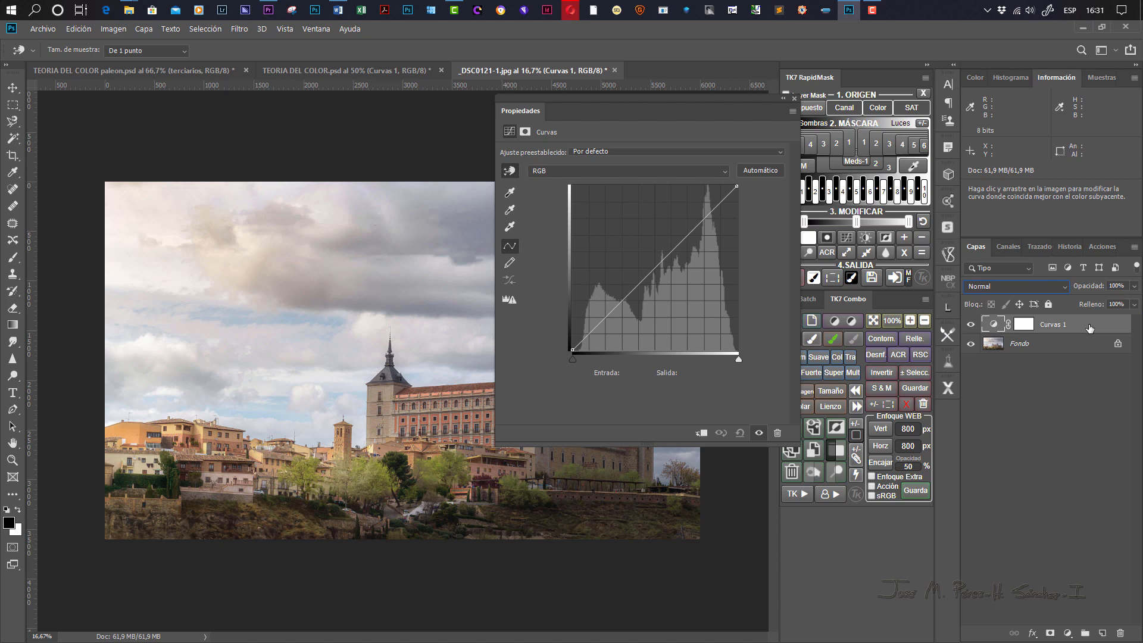
{"action": "left_click_drag", "start_coordinate": [1089, 328], "coordinate": [1124, 631]}
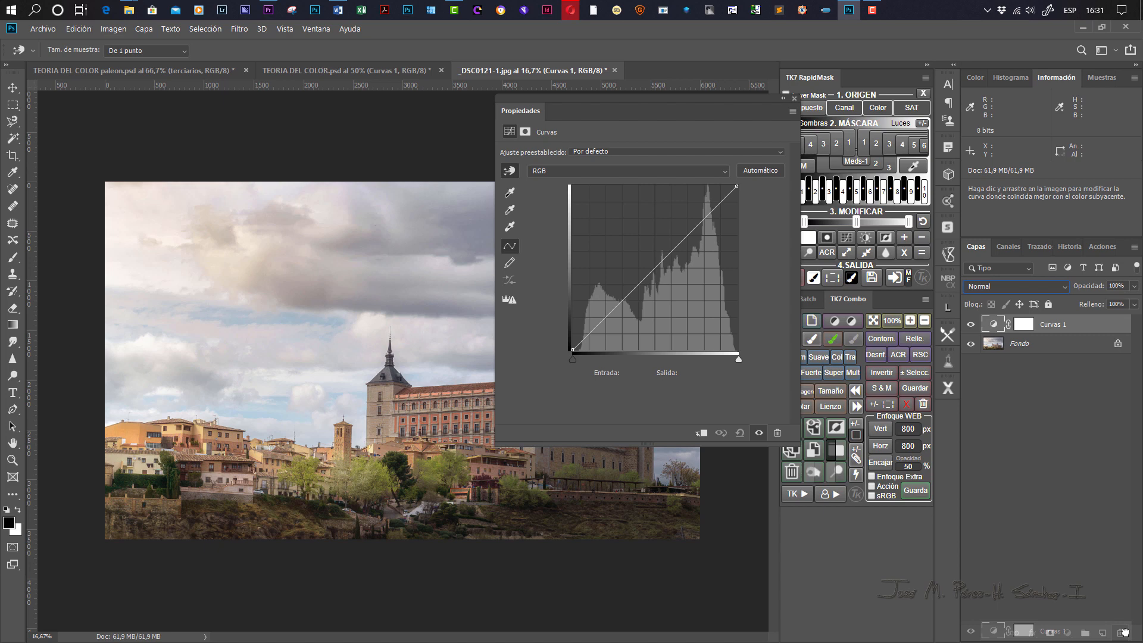
{"action": "left_click_drag", "start_coordinate": [1125, 631], "coordinate": [1072, 342]}
{"action": "key", "text": "b"}
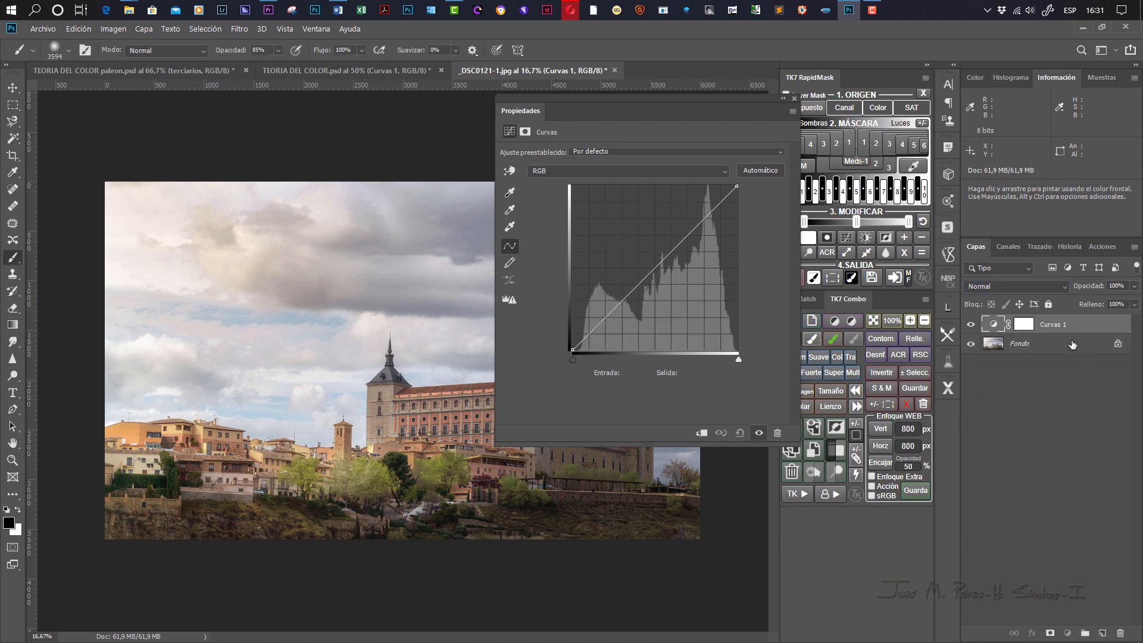
Add a Tono/saturación adjustment layer directly above Fondo and hide Curvas 1.
{"action": "left_click", "coordinate": [1072, 344]}
{"action": "left_click", "coordinate": [1068, 633]}
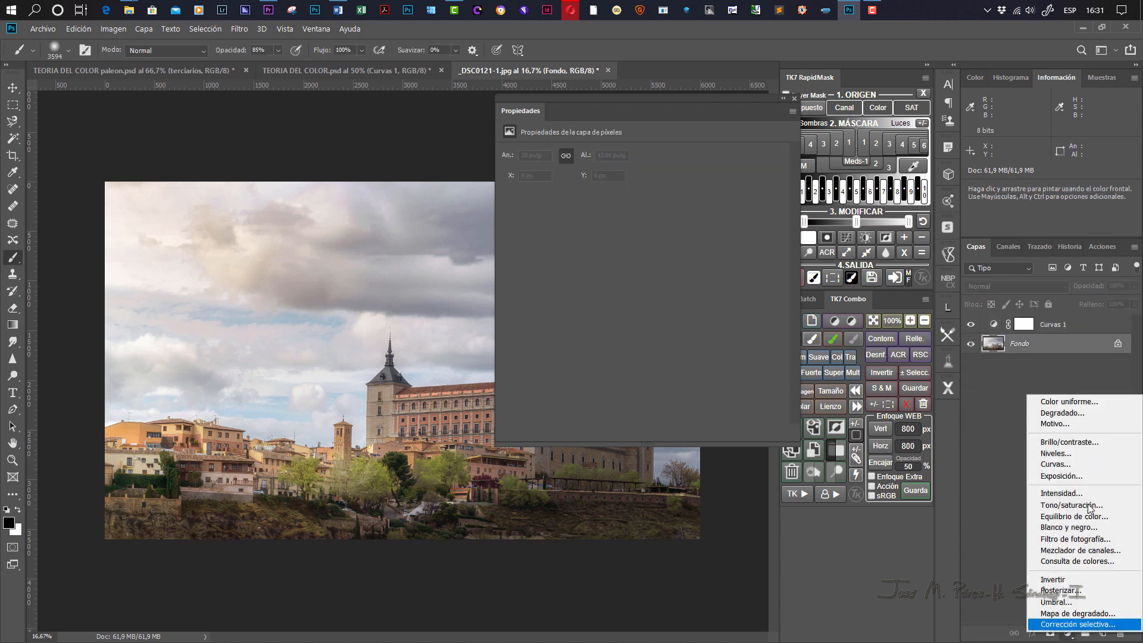
{"action": "left_click", "coordinate": [1054, 506]}
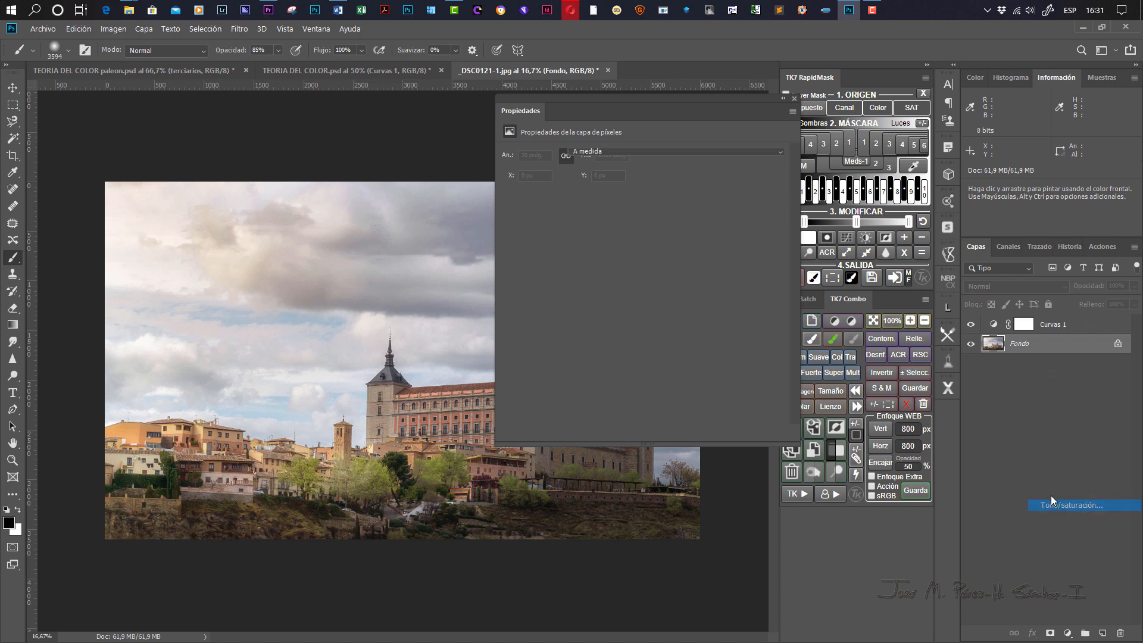
{"action": "left_click", "coordinate": [972, 324]}
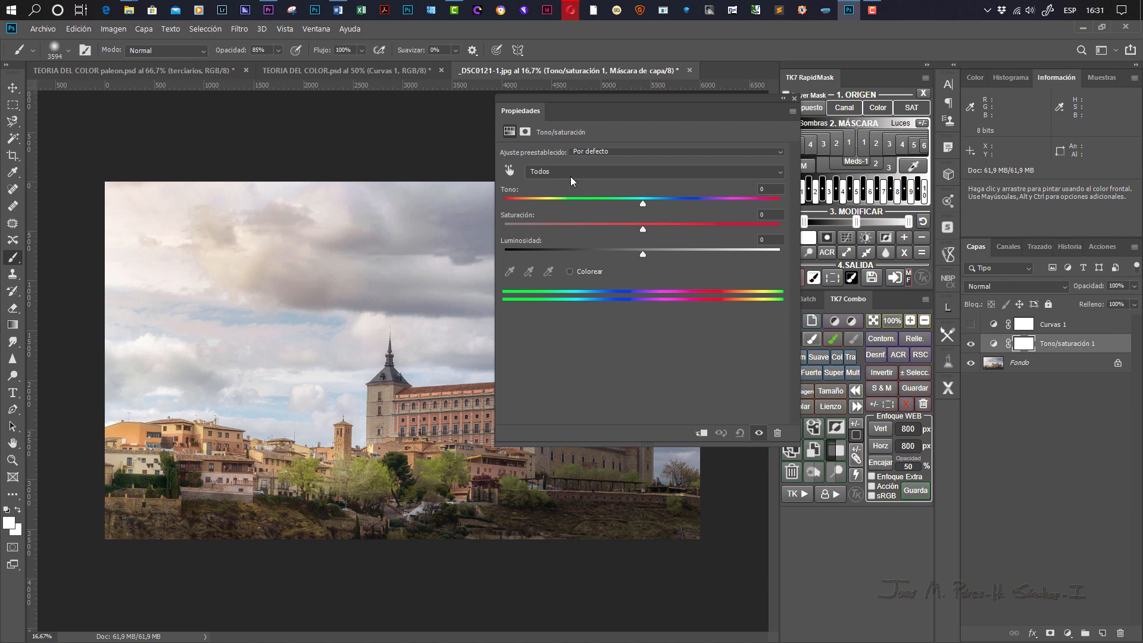
Set the saturation of Tono/saturación 1 to -100 and its blend mode to Luz suave.
{"action": "left_click_drag", "start_coordinate": [642, 228], "coordinate": [496, 230]}
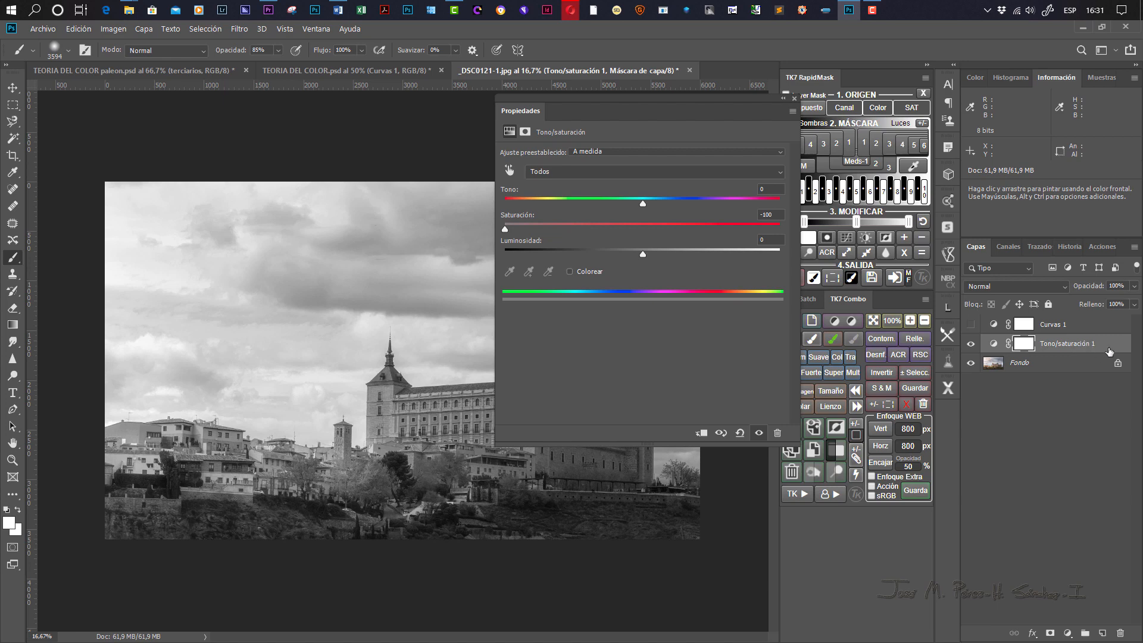
{"action": "left_click", "coordinate": [1034, 286]}
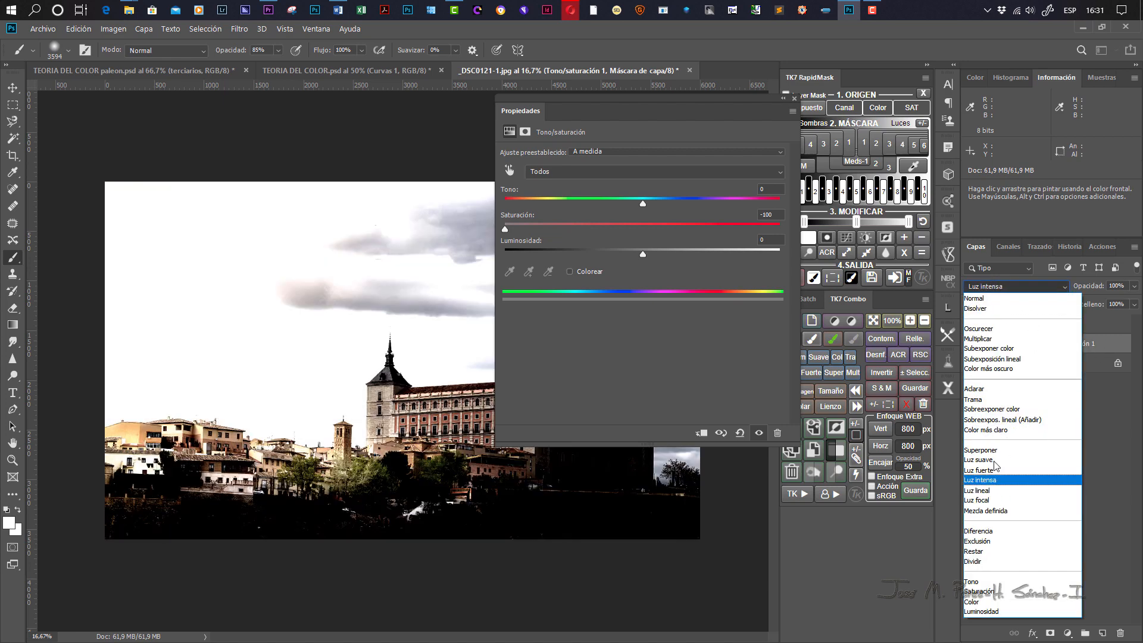
{"action": "left_click", "coordinate": [988, 461]}
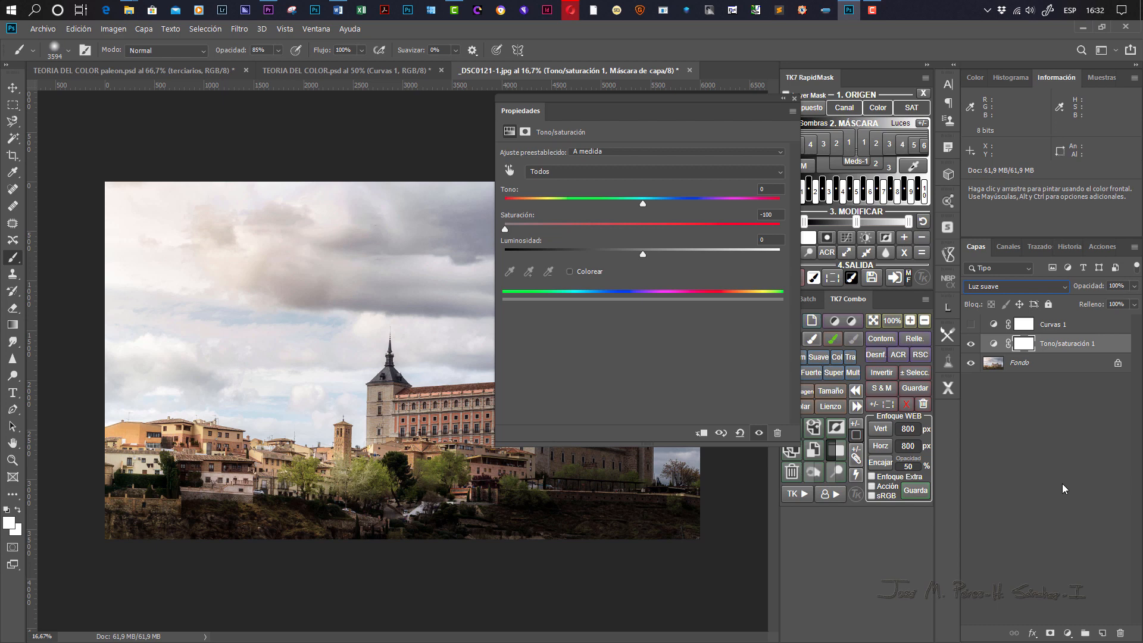
Show Curvas 1, try raising its midtones to input 120, output 174, and reset the curve.
{"action": "left_click", "coordinate": [971, 325]}
{"action": "left_click", "coordinate": [1090, 325]}
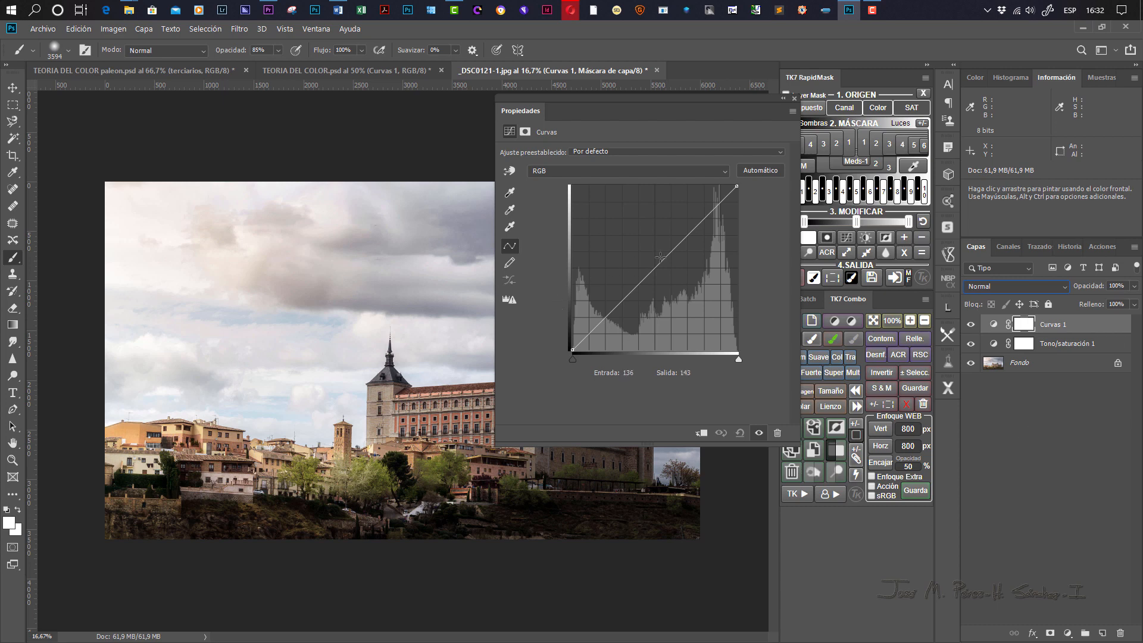
{"action": "left_click_drag", "start_coordinate": [655, 267], "coordinate": [650, 238]}
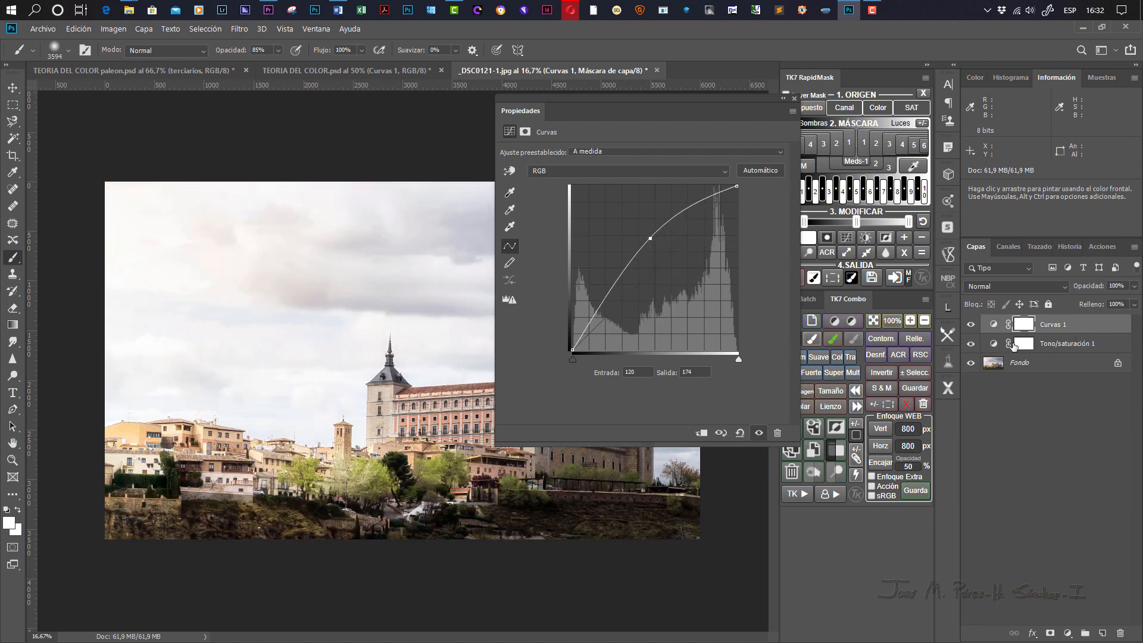
{"action": "left_click", "coordinate": [740, 433]}
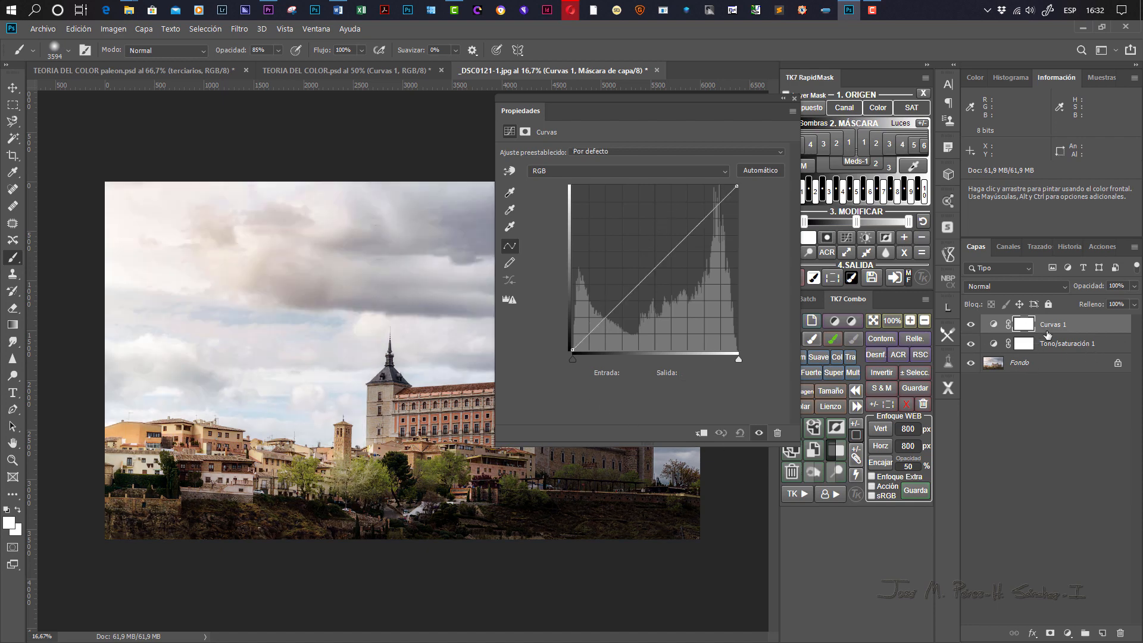
Clip Curvas 1 to Tono/saturación 1 and flatten its curve with the black point at output 126 and the white point at 127.
{"action": "left_click_drag", "start_coordinate": [1047, 335], "coordinate": [1048, 327]}
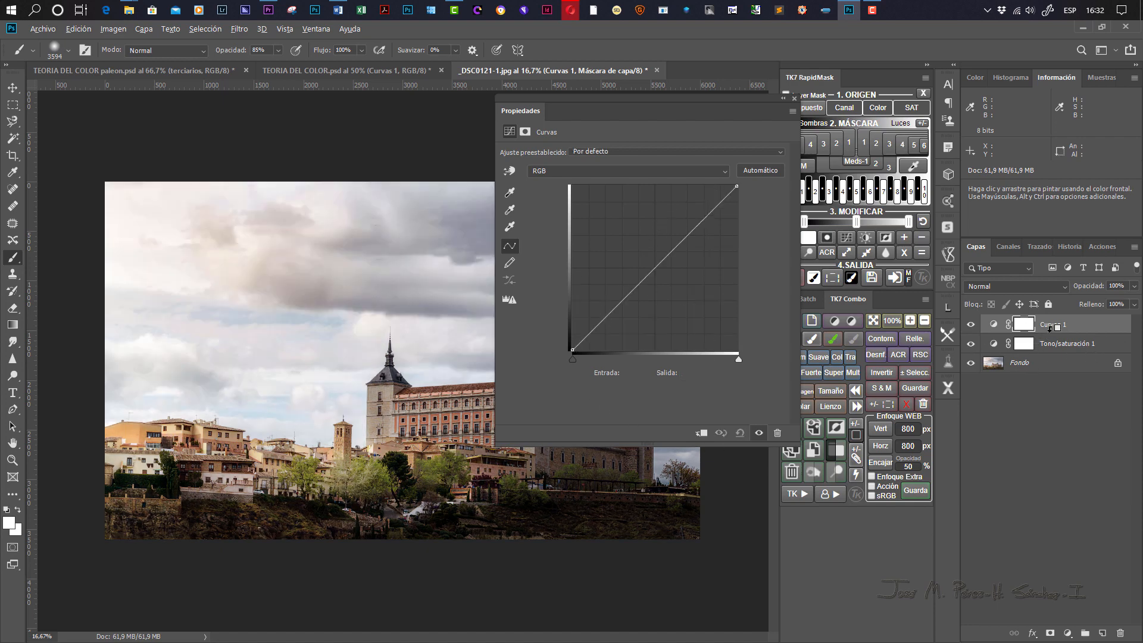
{"action": "key", "text": "ctrl+alt+g"}
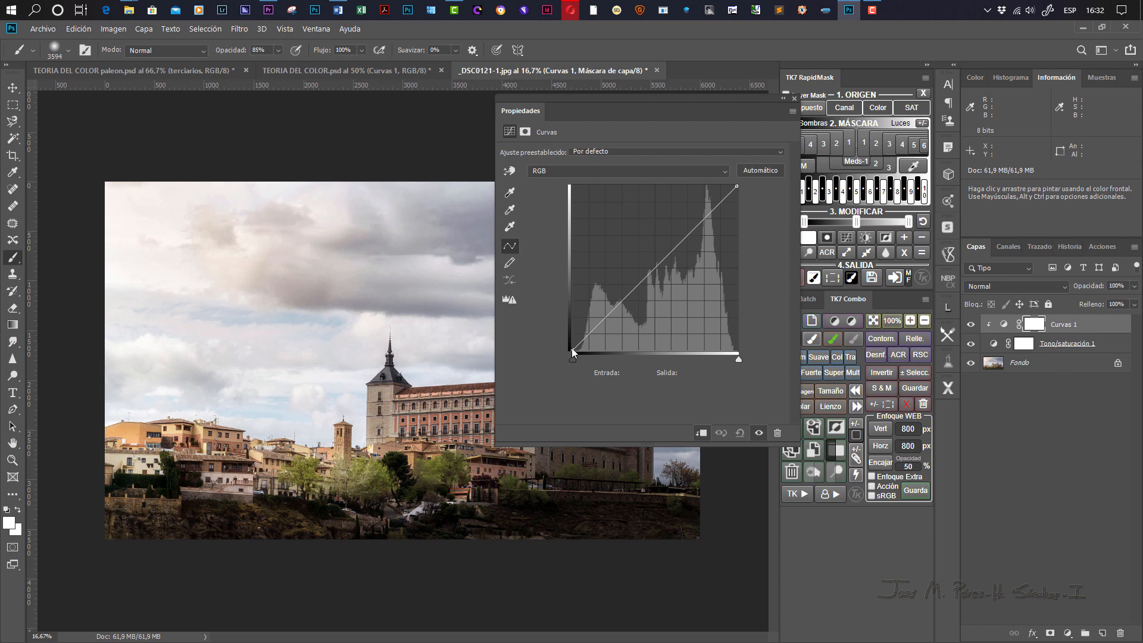
{"action": "left_click_drag", "start_coordinate": [571, 348], "coordinate": [565, 267]}
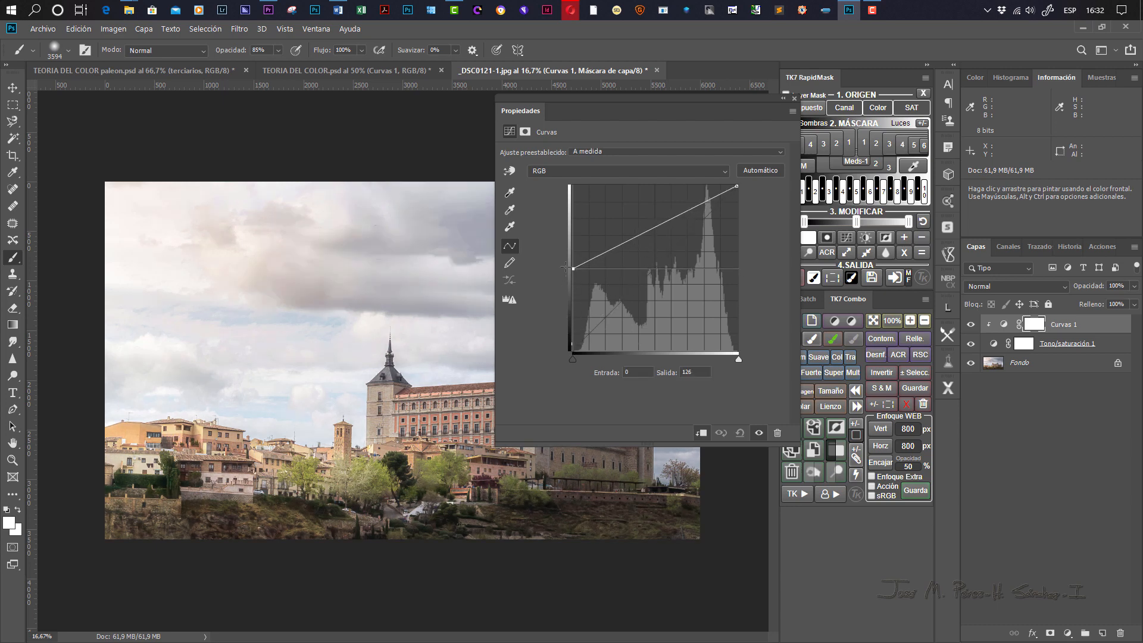
{"action": "left_click_drag", "start_coordinate": [737, 187], "coordinate": [742, 271]}
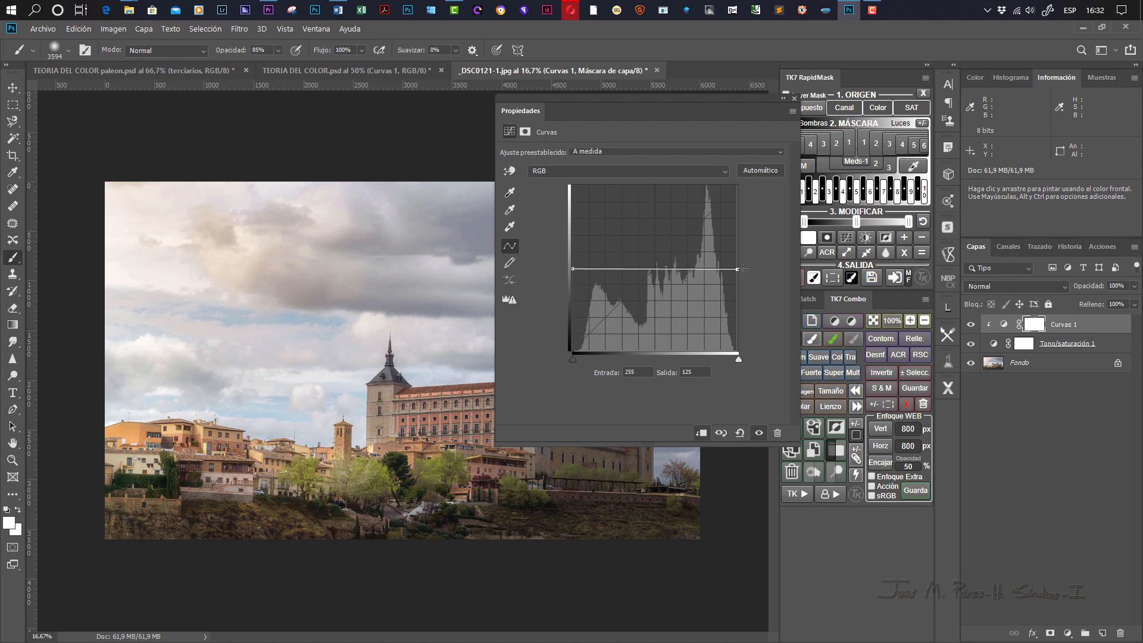
{"action": "left_click_drag", "start_coordinate": [743, 270], "coordinate": [743, 268]}
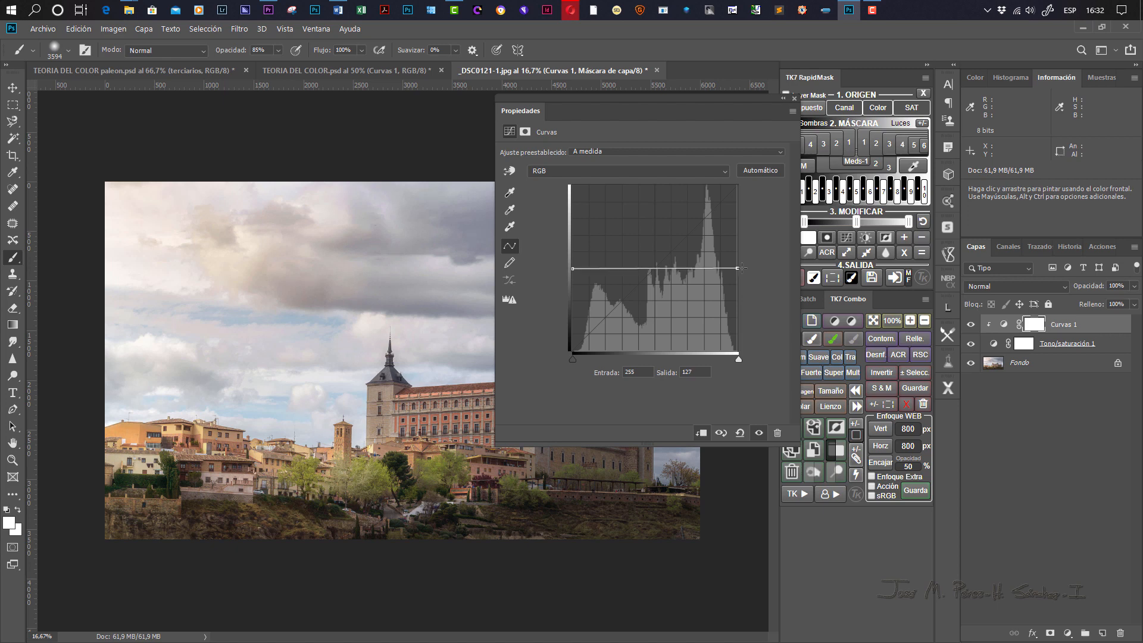
Group Curvas 1 and Tono/saturación 1, and compare the image with and without the group.
{"action": "left_click", "coordinate": [1119, 346], "text": "shift"}
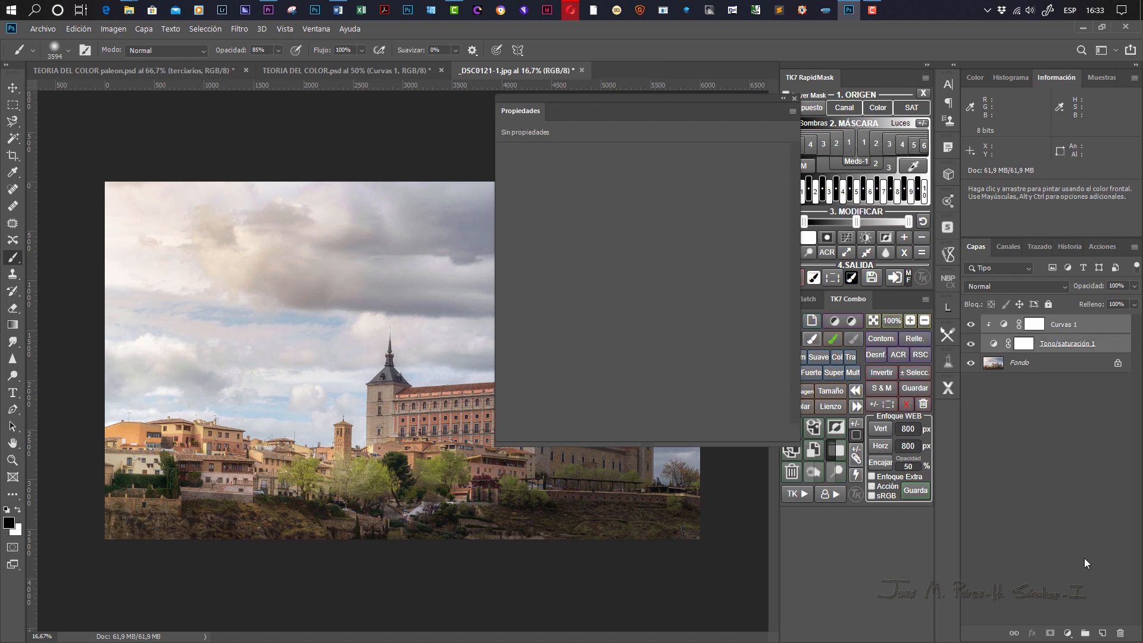
{"action": "left_click", "coordinate": [1085, 634]}
{"action": "left_click", "coordinate": [972, 324]}
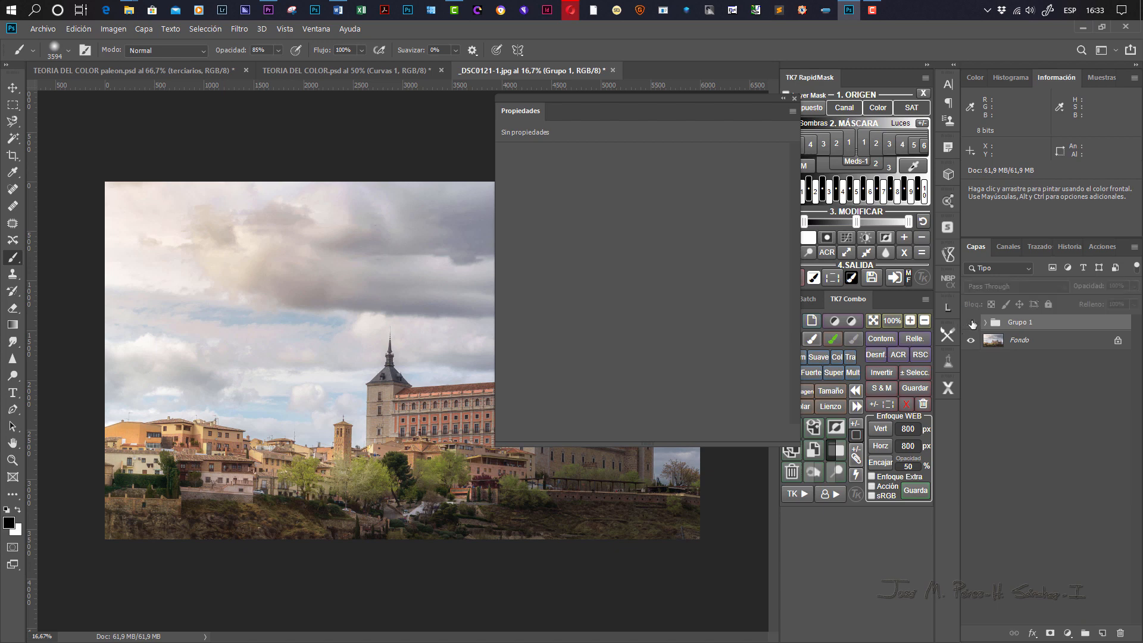
{"action": "left_click", "coordinate": [972, 324]}
{"action": "left_click", "coordinate": [972, 324]}
{"action": "left_click", "coordinate": [973, 324]}
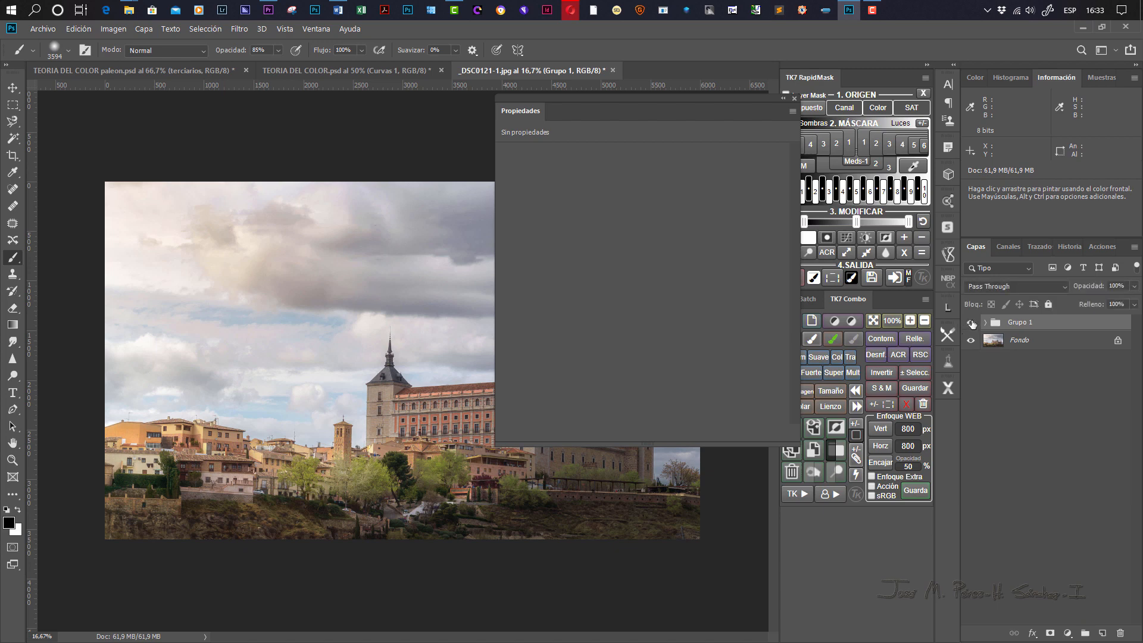
{"action": "left_click", "coordinate": [974, 324]}
{"action": "left_click", "coordinate": [972, 324]}
Expand the group and raise the Curvas 1 black point to output 148 by sampling the dark hillside on the image.
{"action": "left_click", "coordinate": [984, 323]}
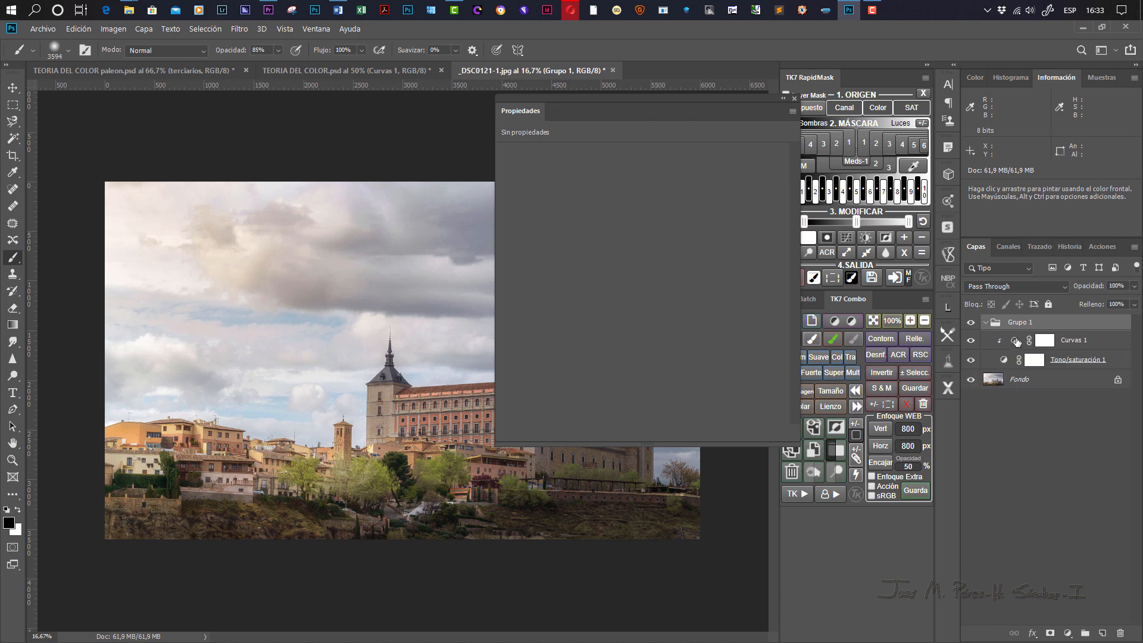
{"action": "left_click", "coordinate": [1045, 341]}
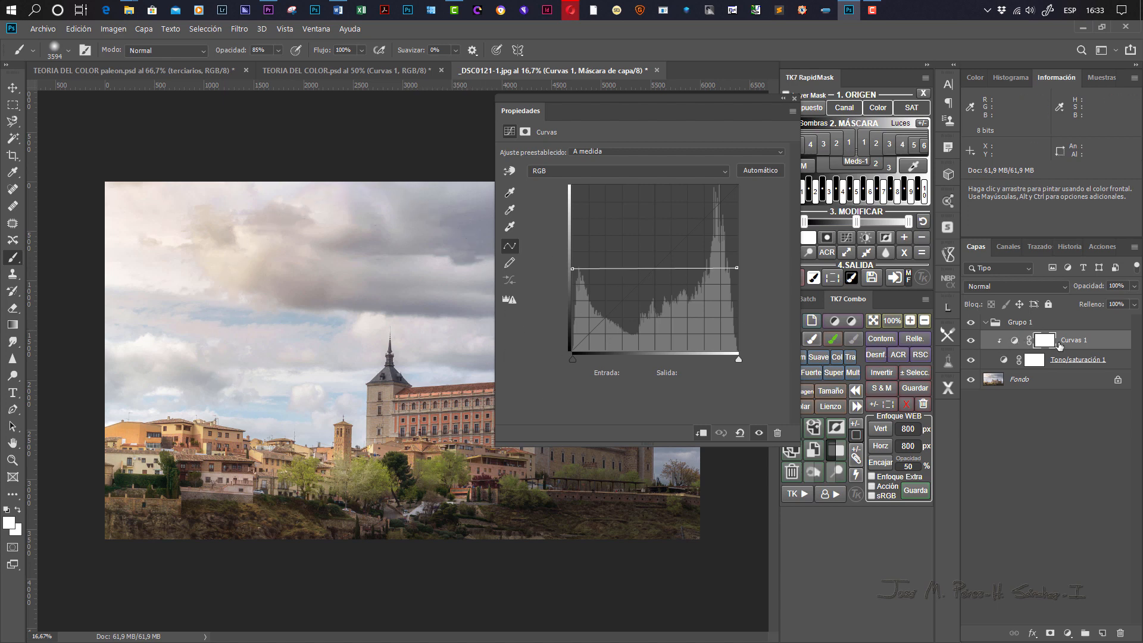
{"action": "left_click", "coordinate": [510, 171]}
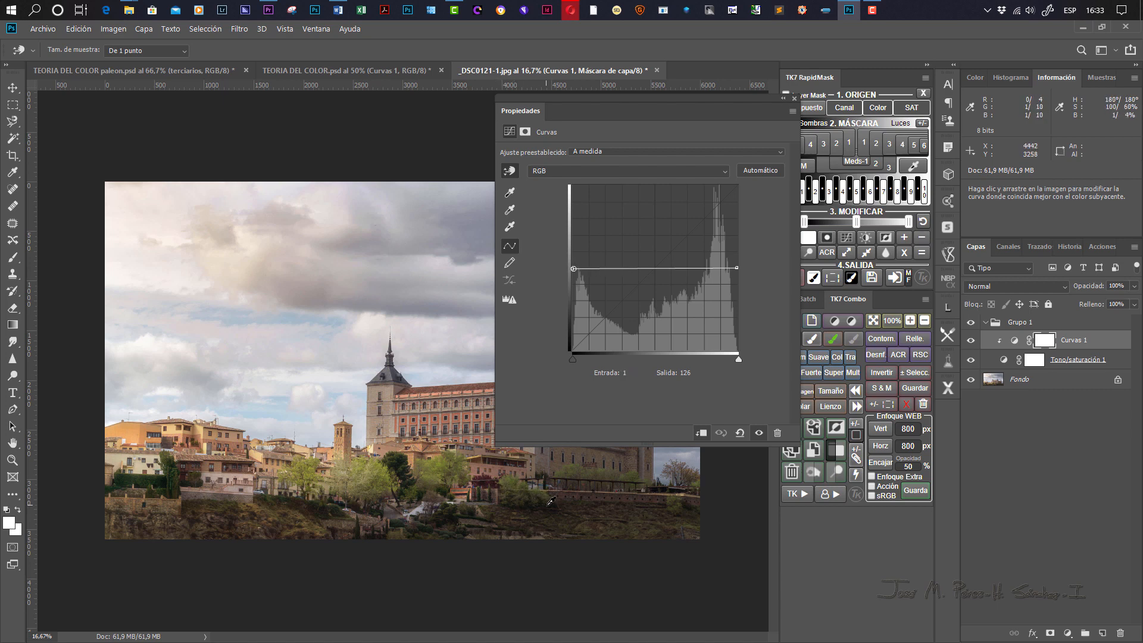
{"action": "left_click_drag", "start_coordinate": [551, 502], "coordinate": [546, 490]}
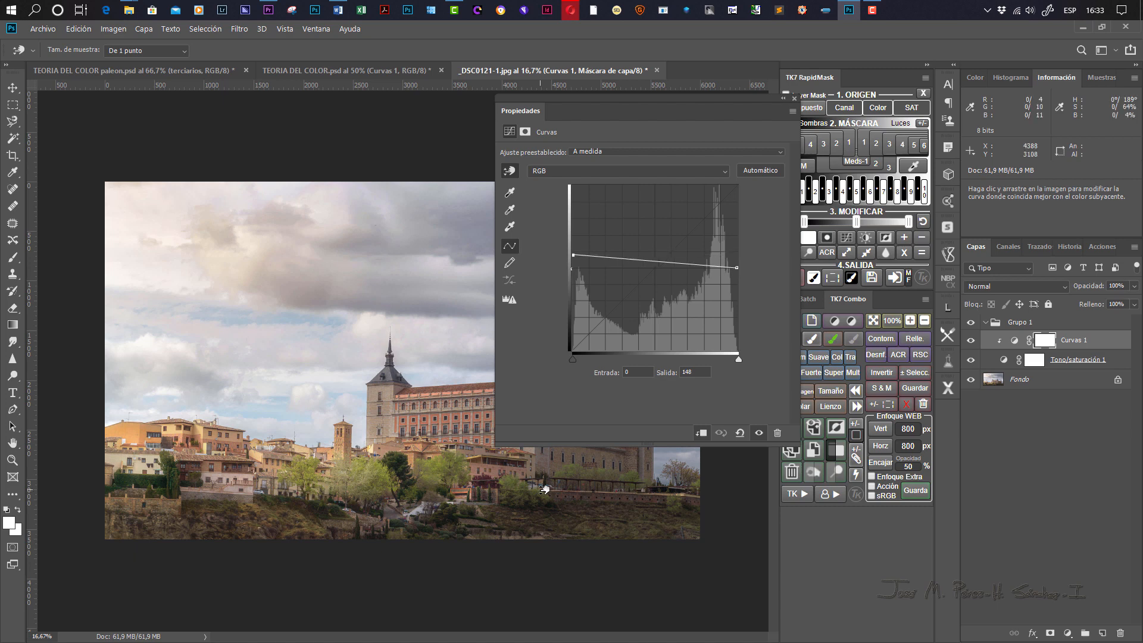
{"action": "key", "text": "b"}
Bring the Curvas 1 black point back to mid level and add a curve point at input 86, output 103.
{"action": "left_click", "coordinate": [1075, 360]}
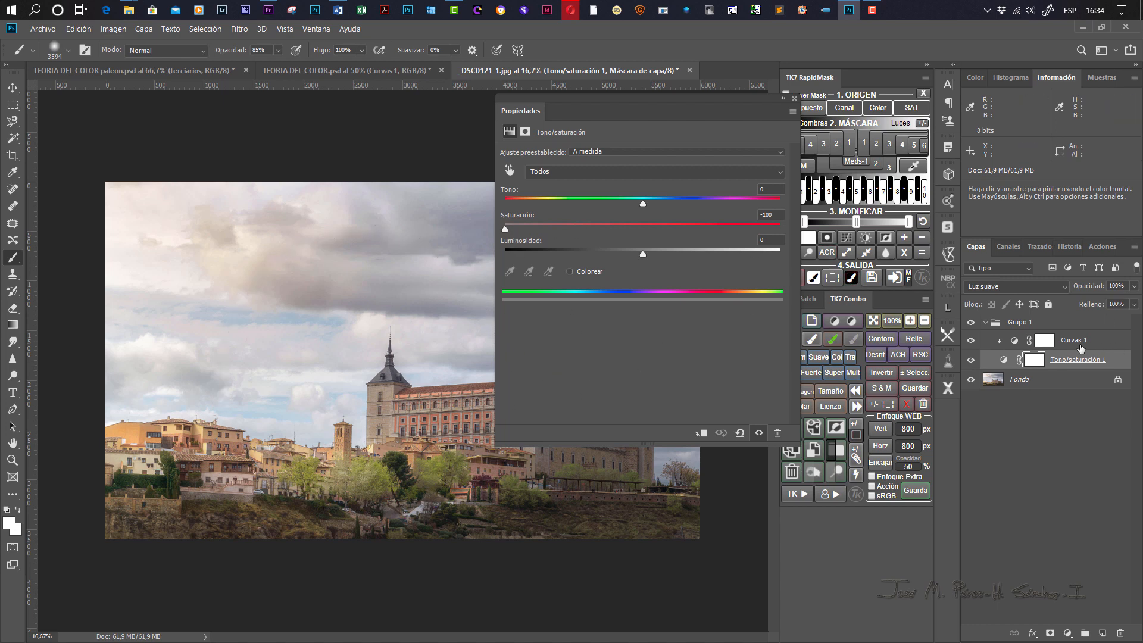
{"action": "left_click", "coordinate": [1017, 341]}
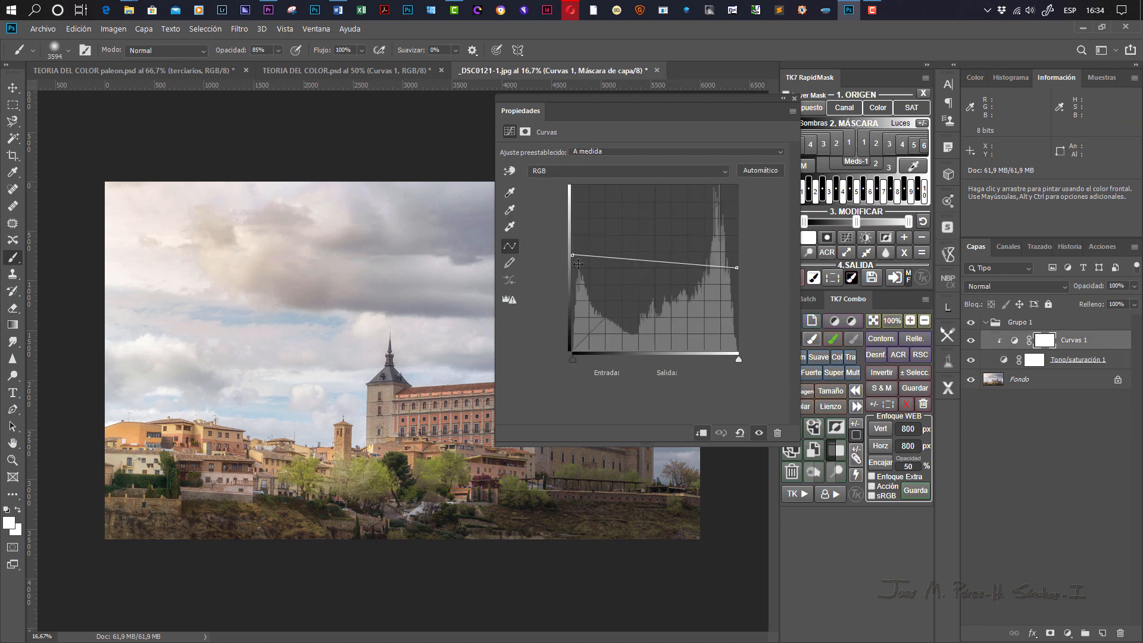
{"action": "mouse_move", "coordinate": [572, 257]}
{"action": "left_mouse_down"}
{"action": "mouse_move", "coordinate": [569, 206]}
{"action": "mouse_move", "coordinate": [570, 267]}
{"action": "mouse_move", "coordinate": [628, 284]}
{"action": "left_mouse_up"}
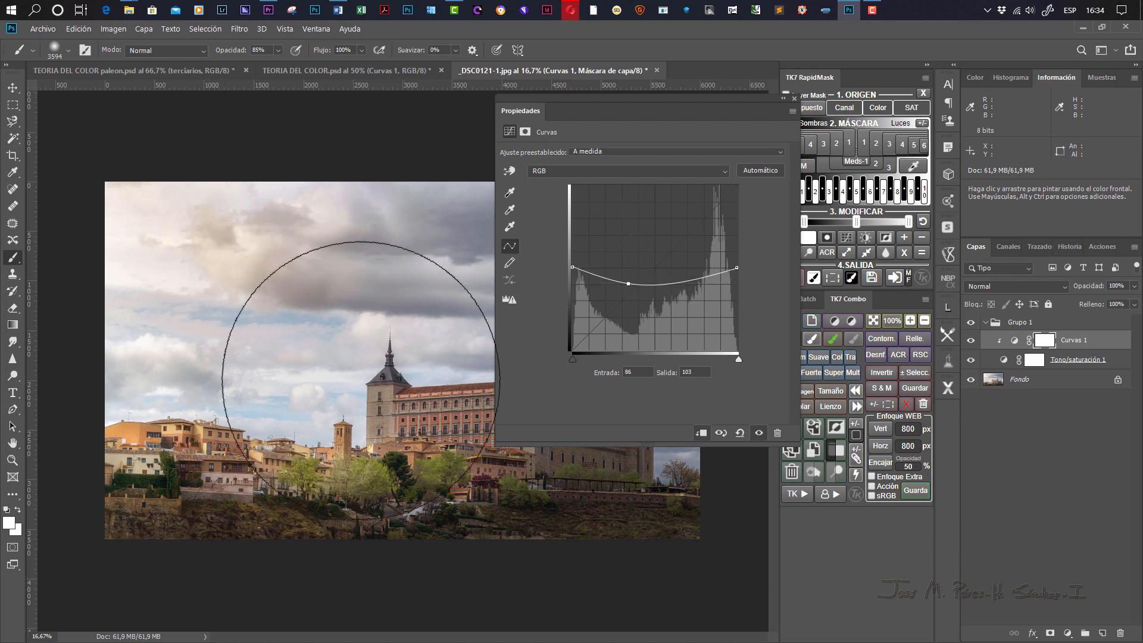
Using on-image sampling, lower Curvas 1 in the clouds to input 226, output 77, and in the dark hillside to input 10, output 123.
{"action": "left_click", "coordinate": [509, 171]}
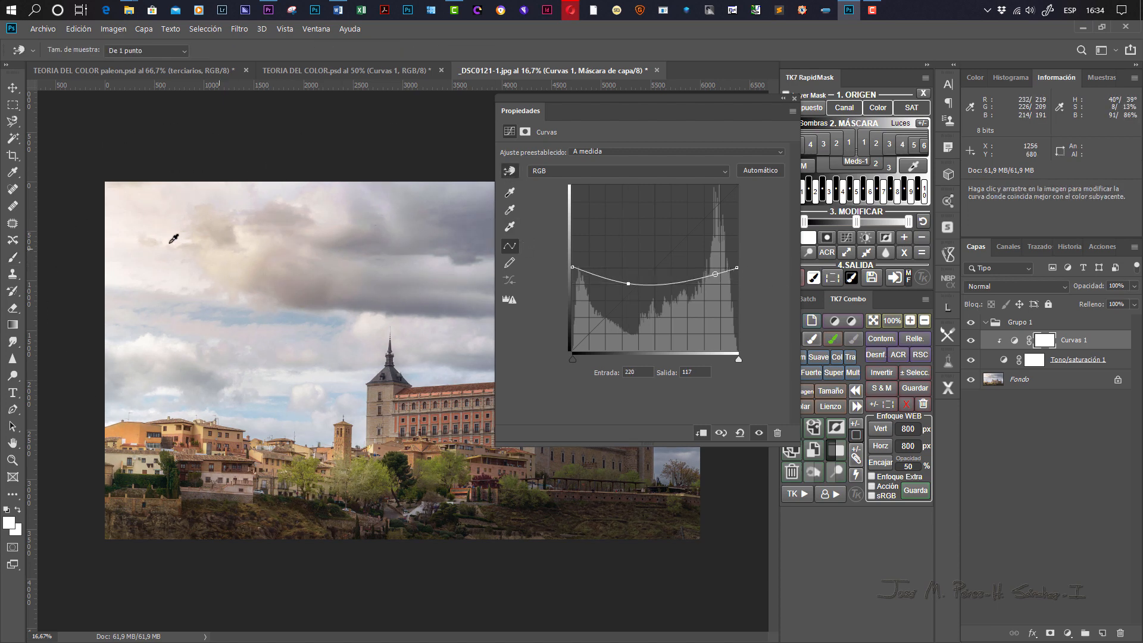
{"action": "left_click_drag", "start_coordinate": [159, 239], "coordinate": [160, 270]}
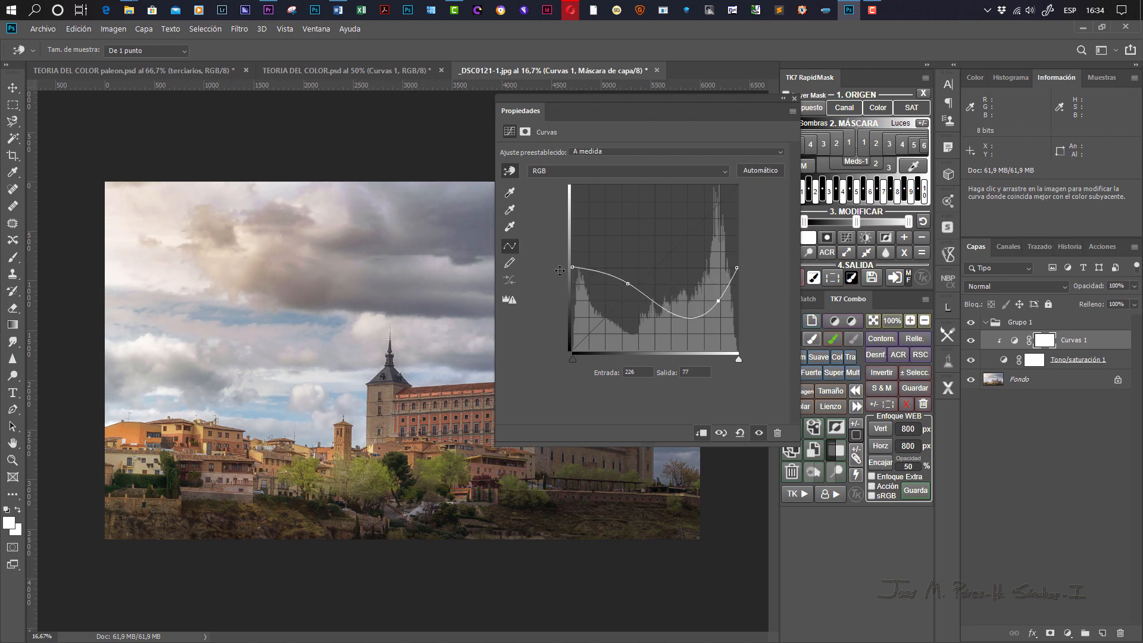
{"action": "left_click_drag", "start_coordinate": [515, 500], "coordinate": [518, 506]}
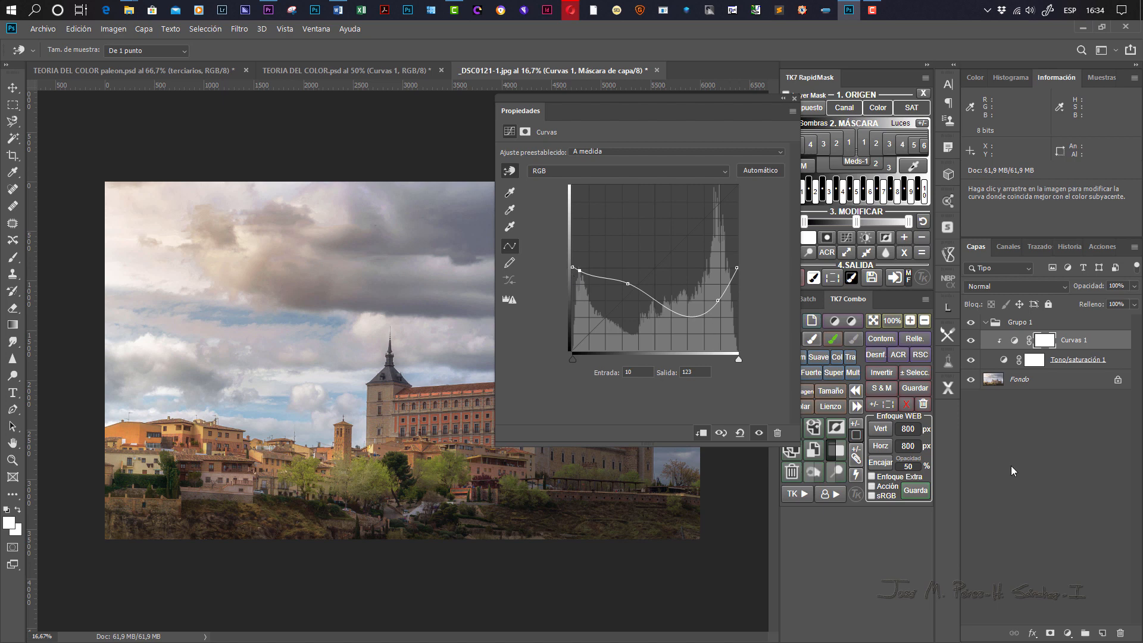